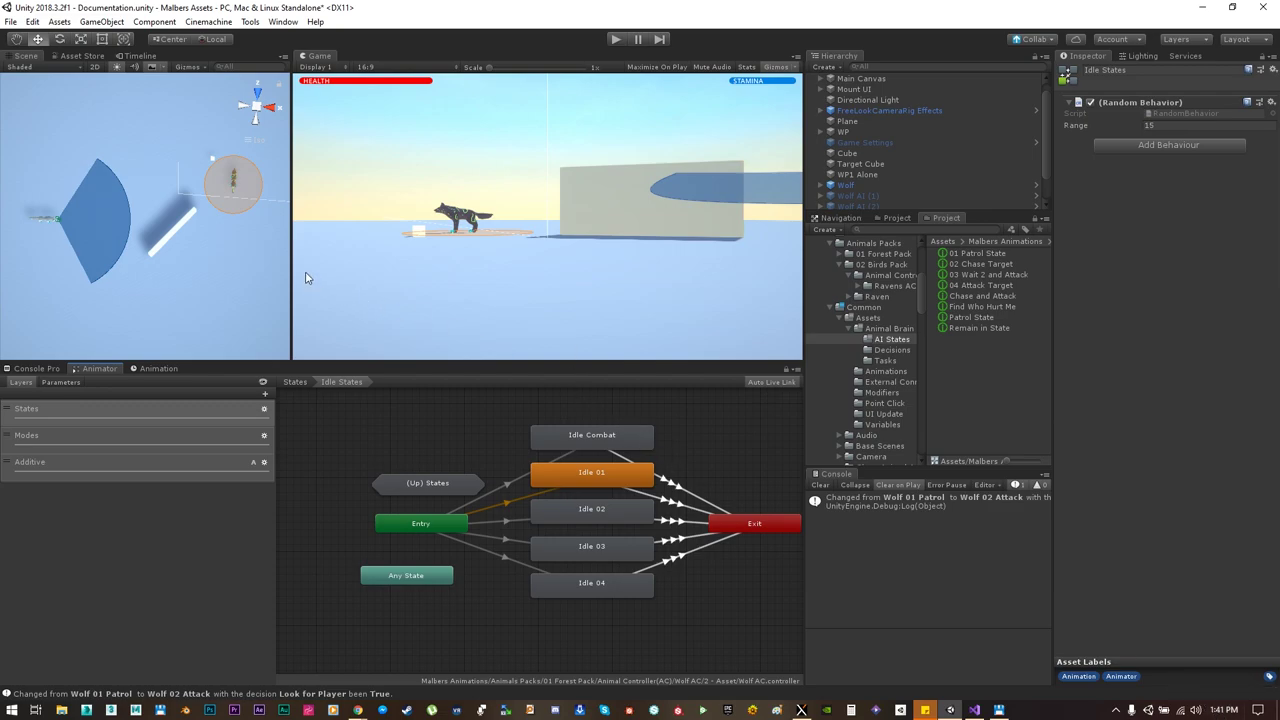
Step: Widen the Scene view, enlarge the Animator area, and select the Wolf AI object in the scene
drag(294, 259, 384, 269)
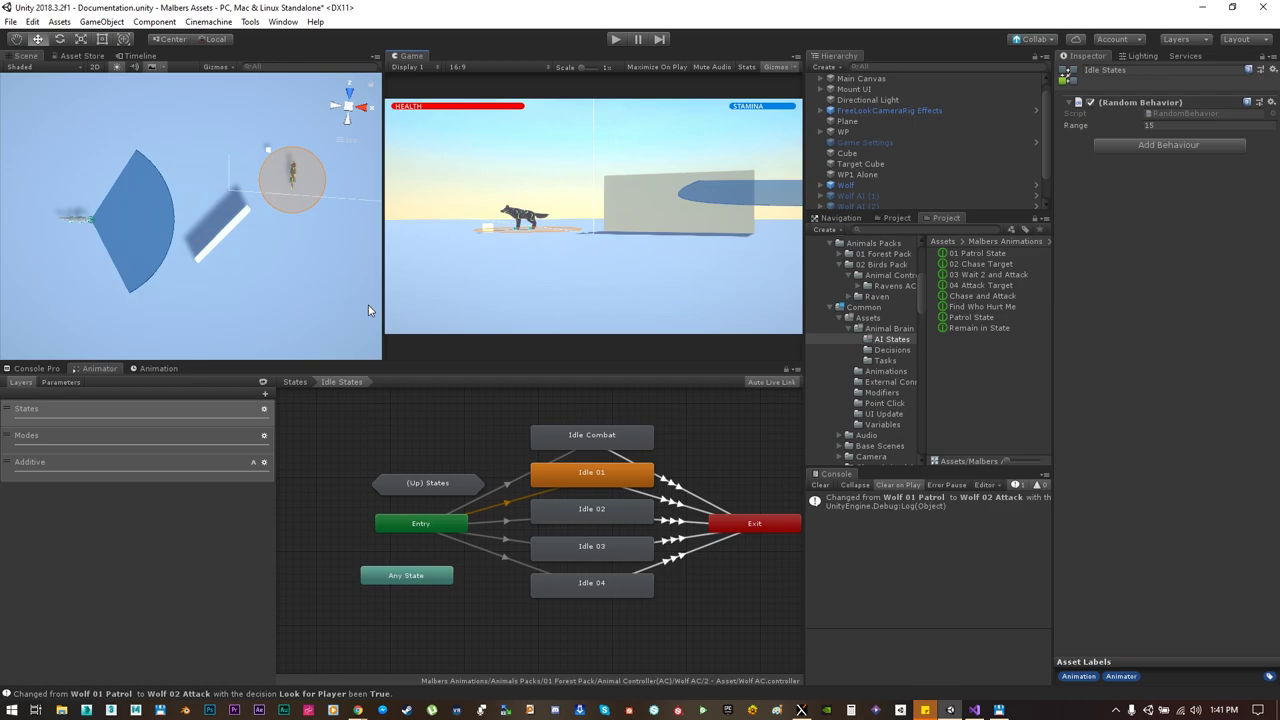
drag(528, 360, 528, 342)
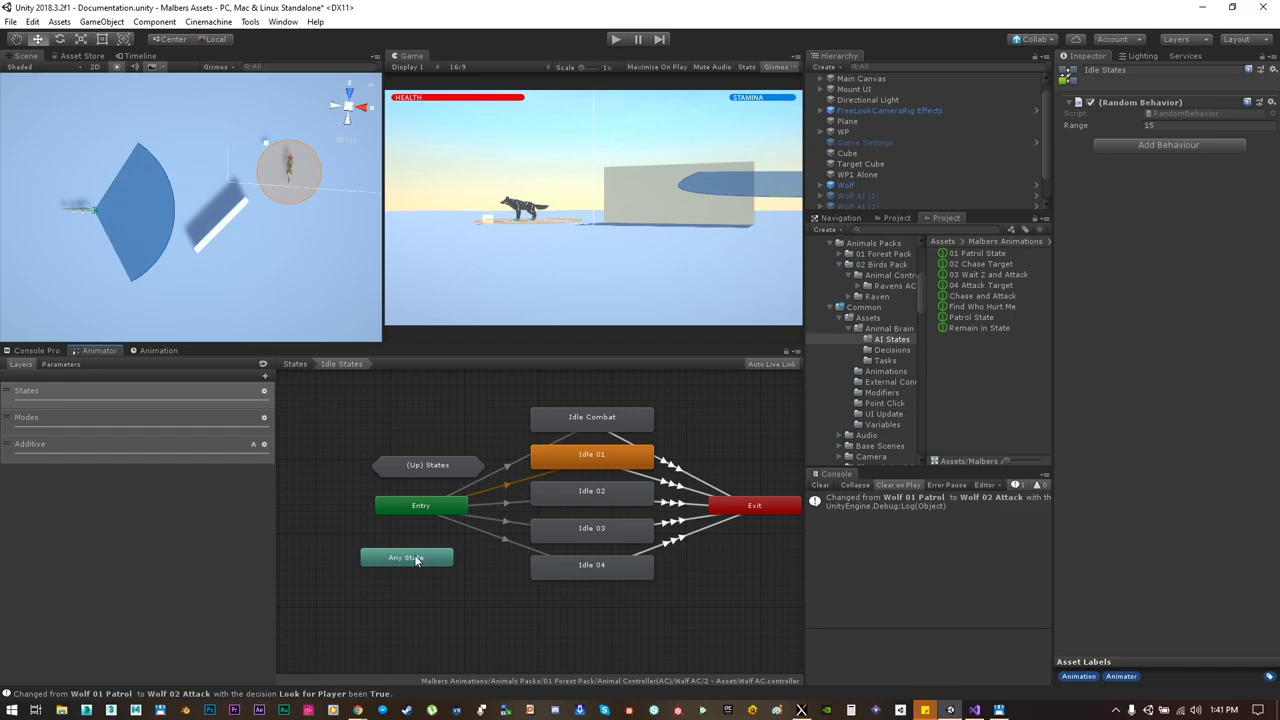
click(845, 185)
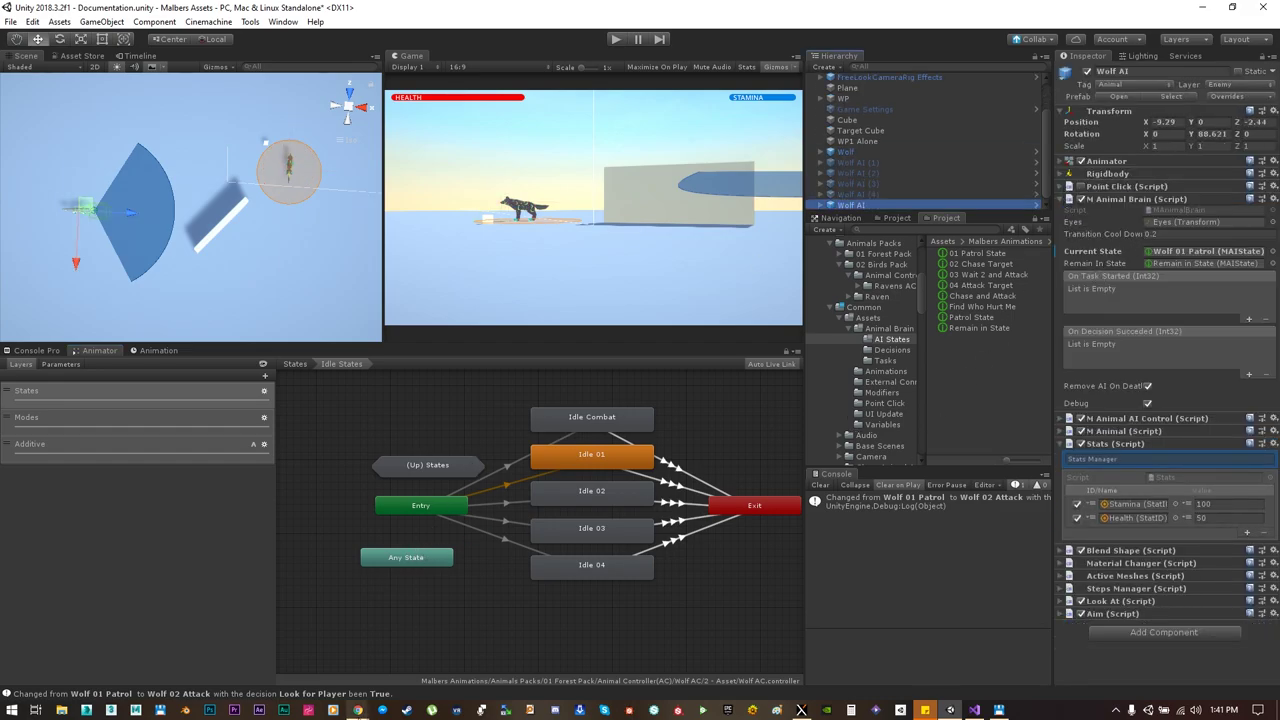
Step: Switch to Chrome to view the Pluggable AI With Scriptable Objects video page and its playlist, and return to Unity
mouse_move(357, 710)
click(326, 653)
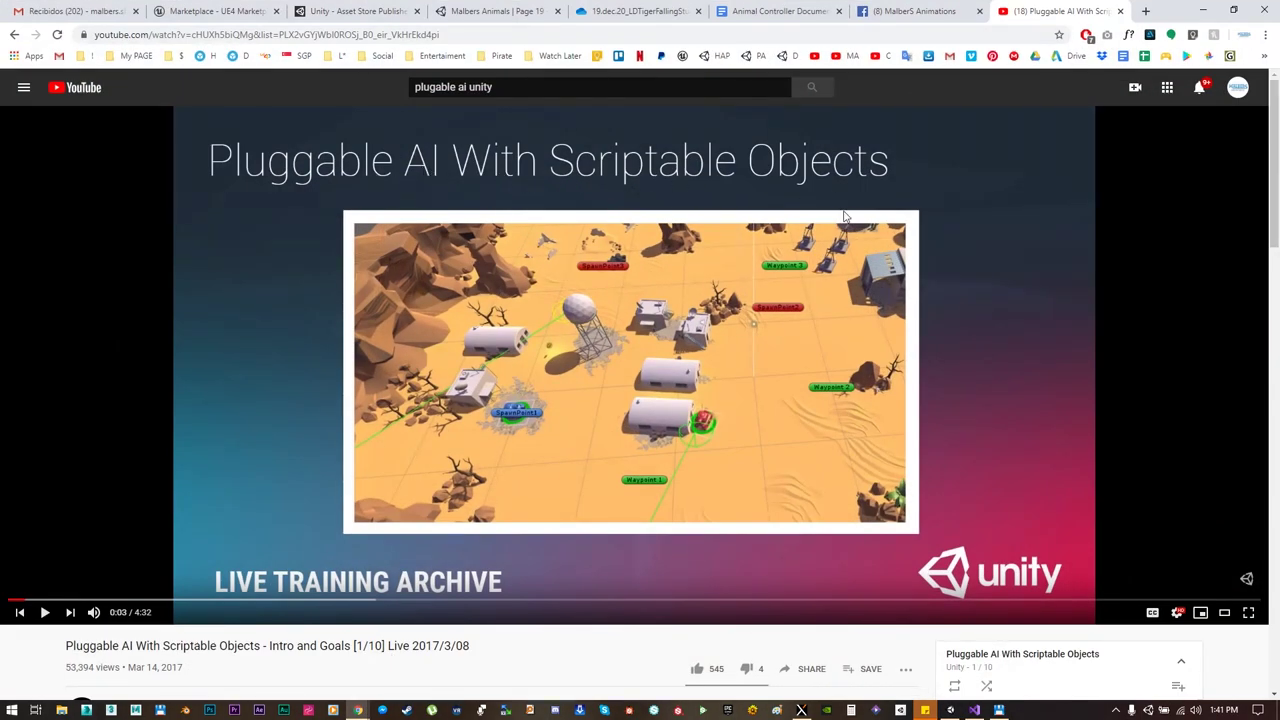
scroll(1085, 189, down, 3)
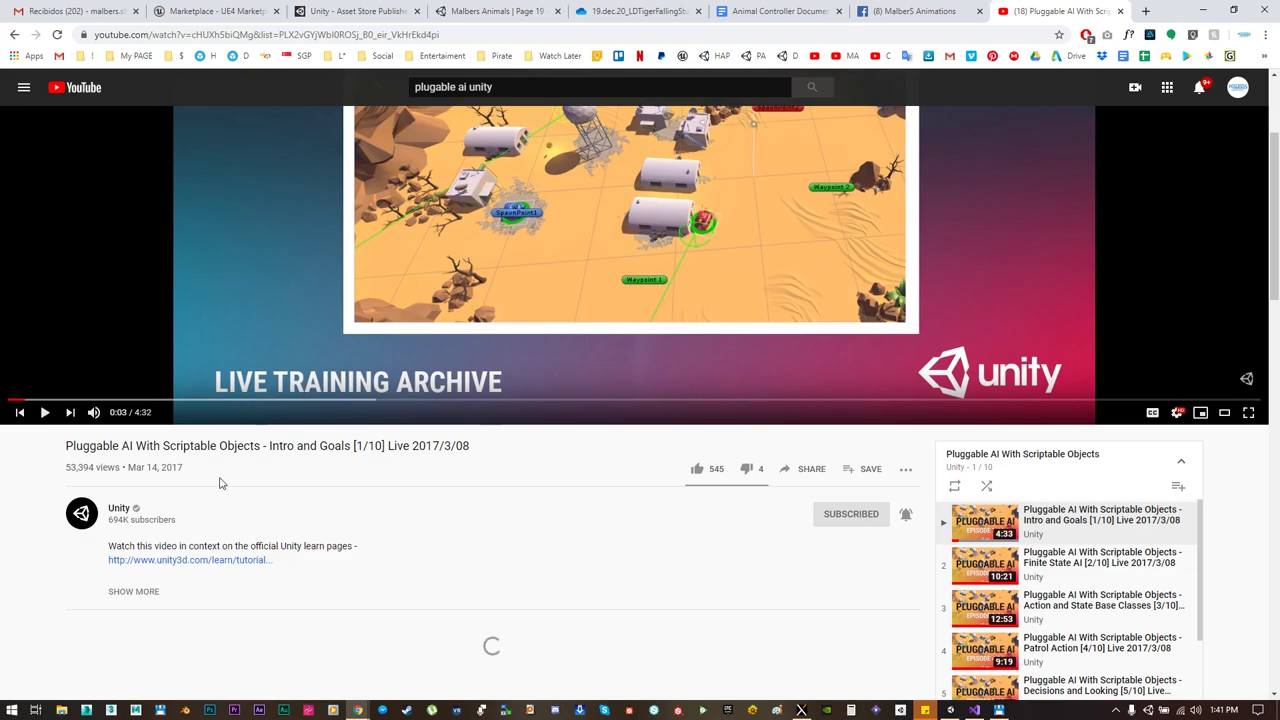
scroll(1074, 146, up, 1)
click(1203, 10)
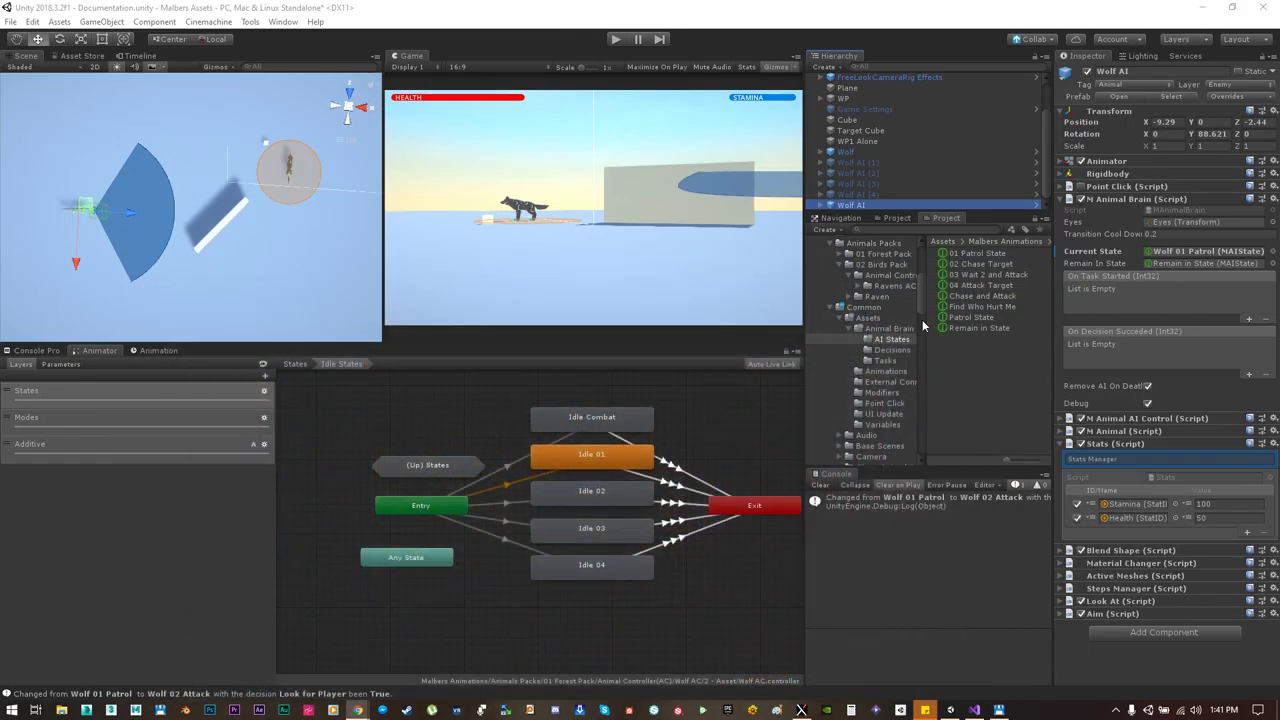
Step: Play the scene, run the player wolf around and into the AI wolf's field of view to test patrol and attack, and stop playing
key(ctrl+p)
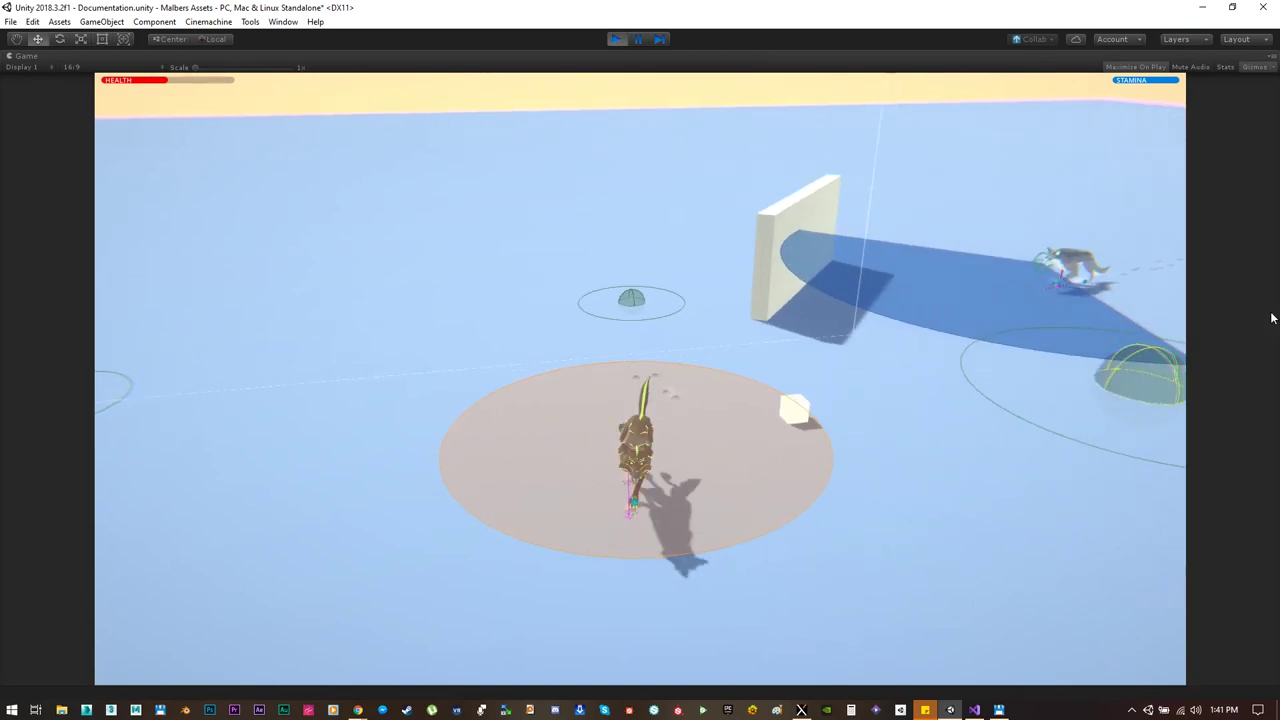
key(d)
key(a)
key(w)
key(d)
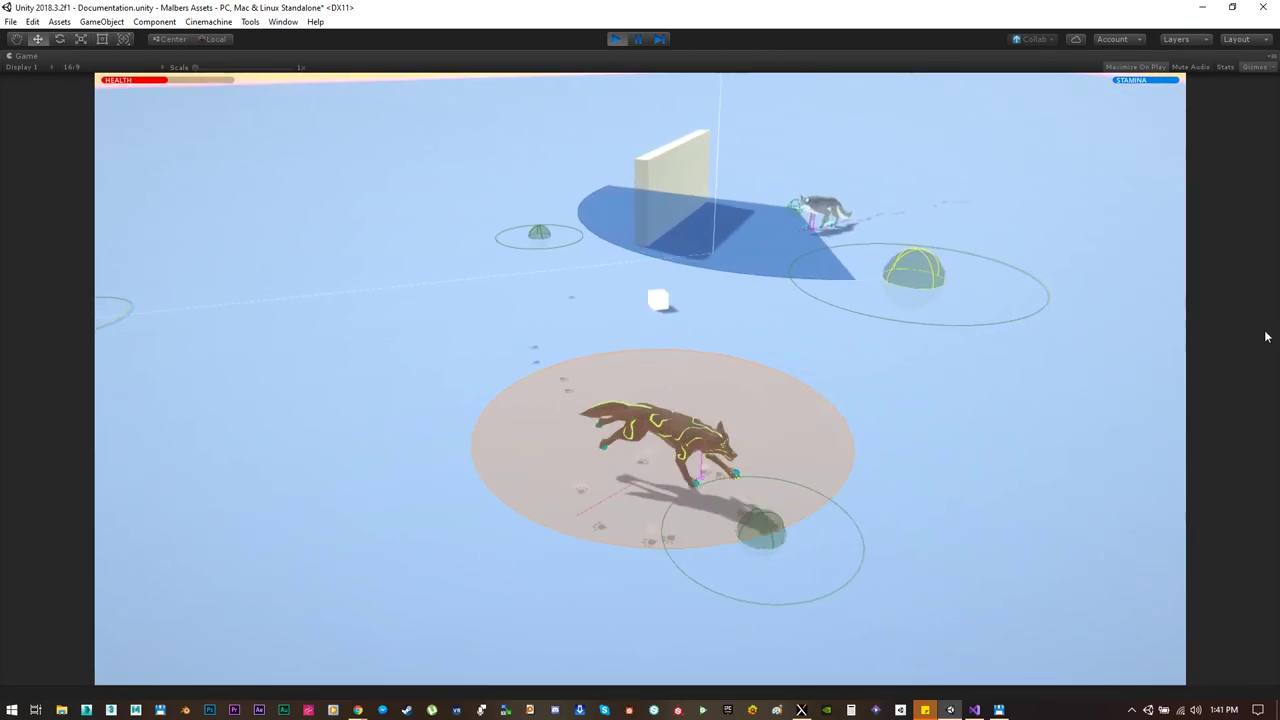
key(a)
key(w)
key(a)
key(space)
key(d)
key(w)
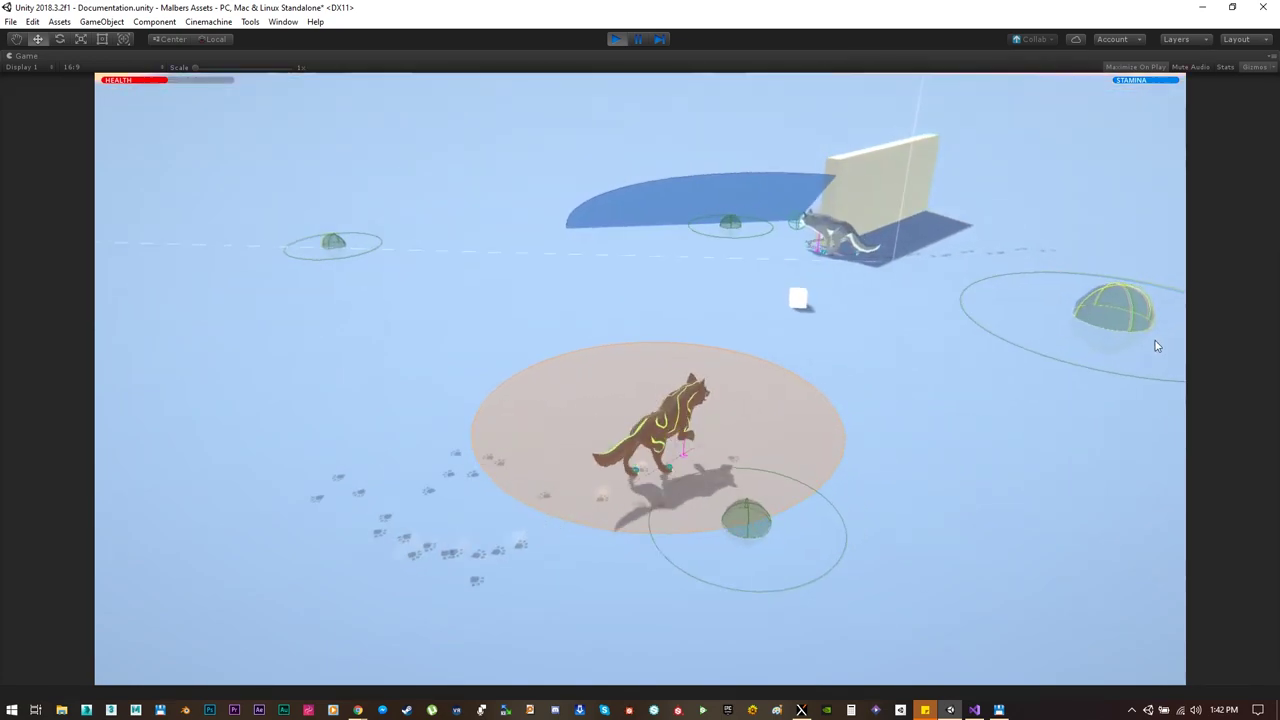
key(d)
key(w)
key(d)
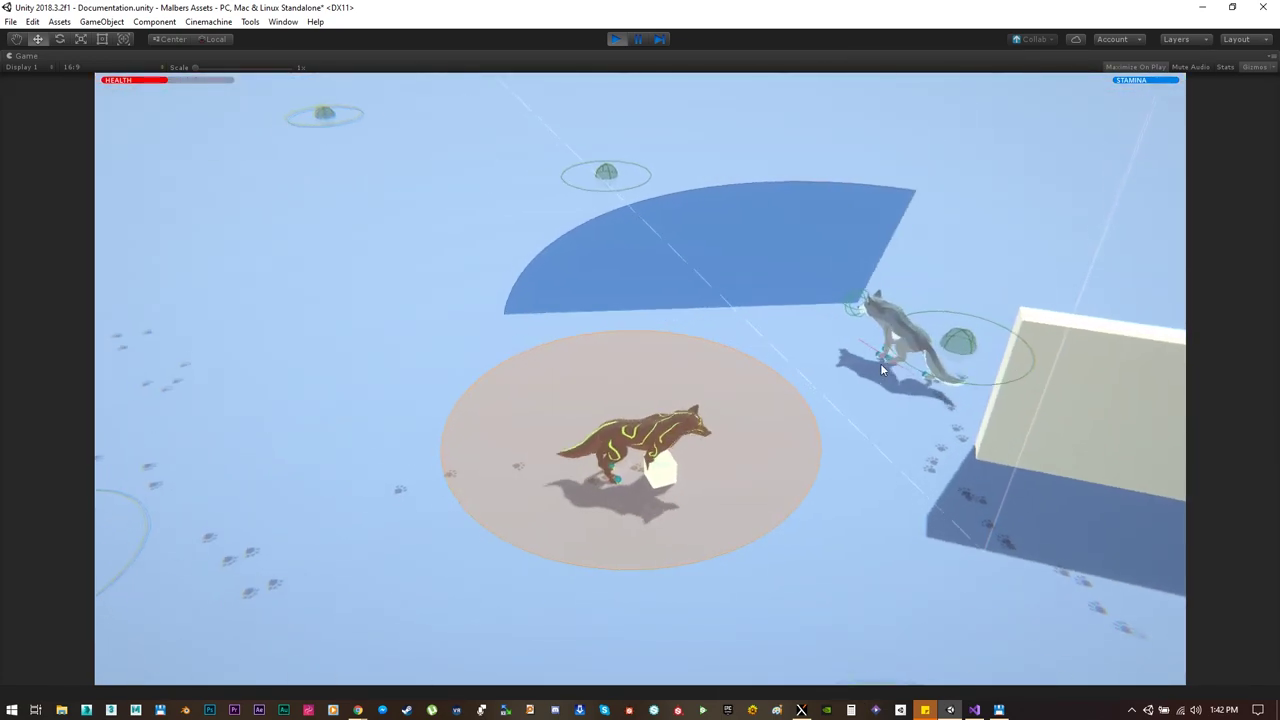
key(a)
key(w)
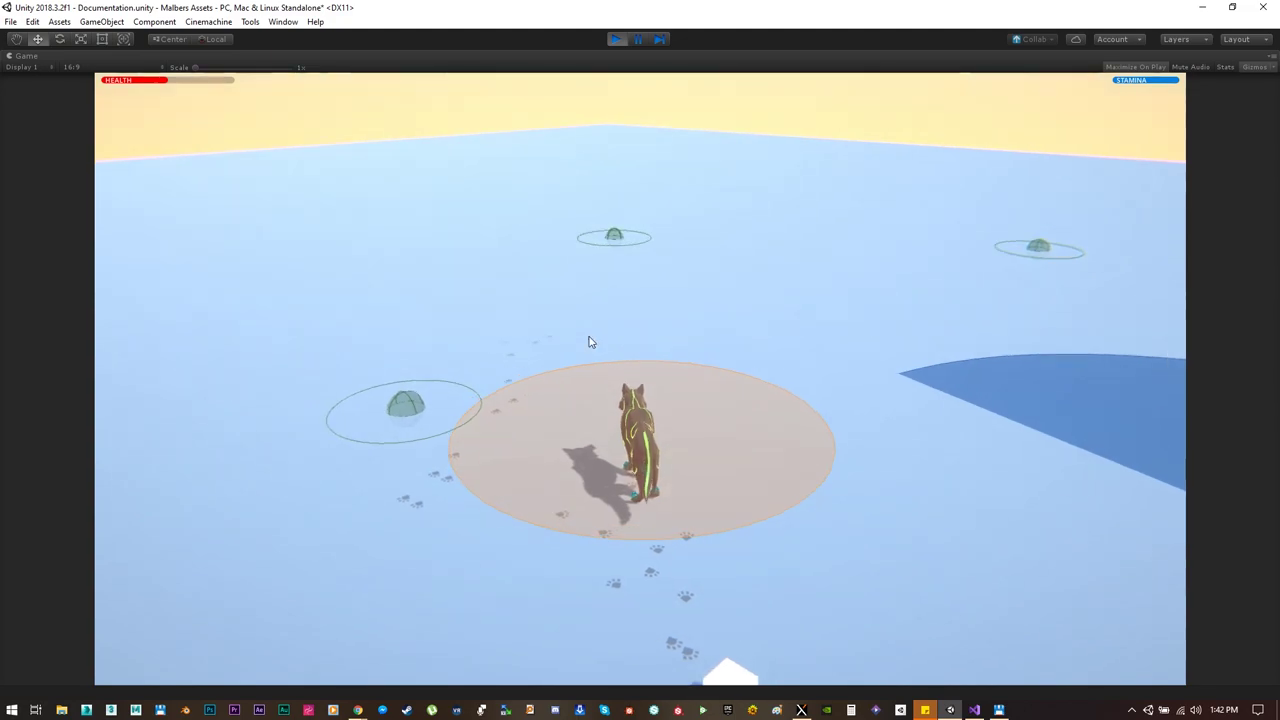
key(a)
key(w)
key(w)
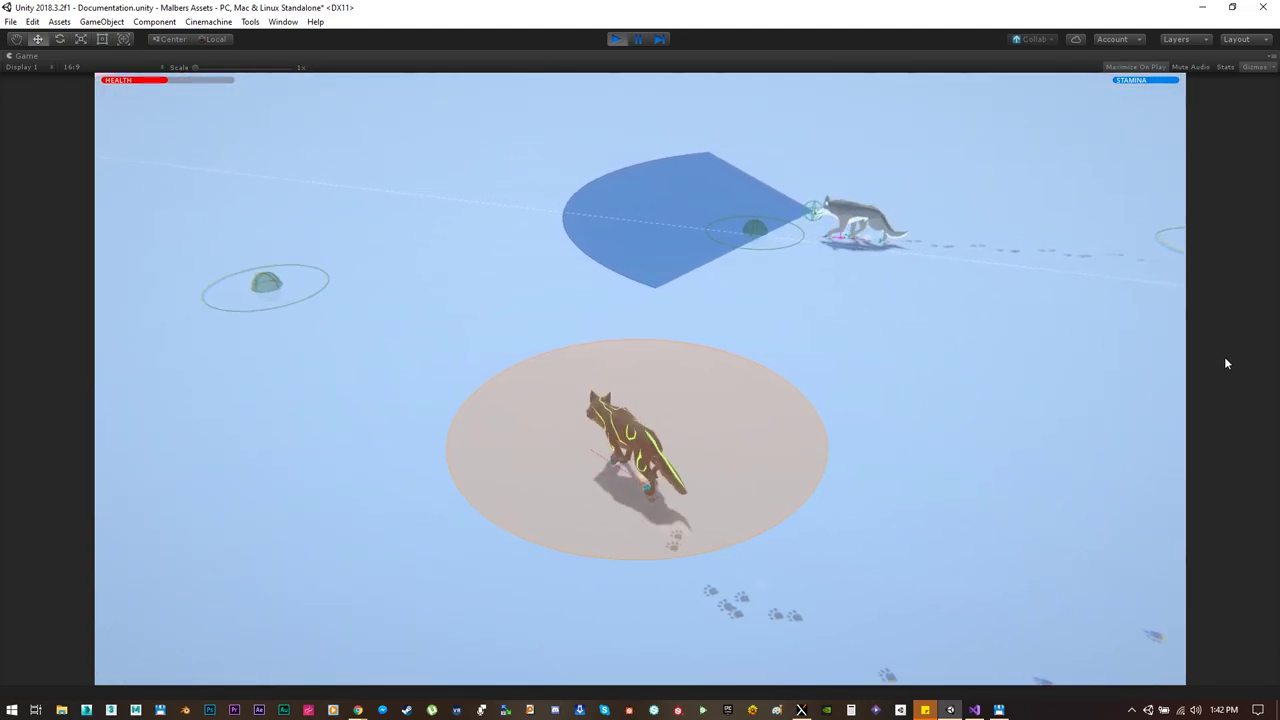
key(a)
key(d)
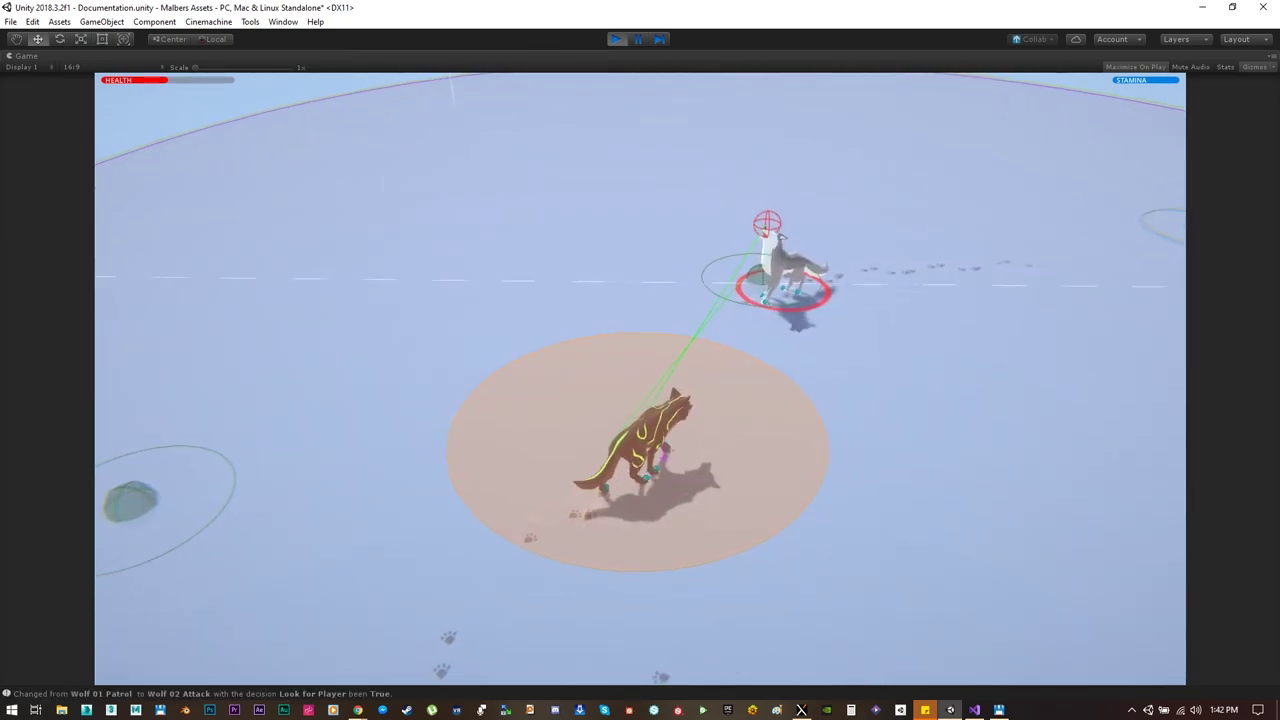
key(s)
key(d)
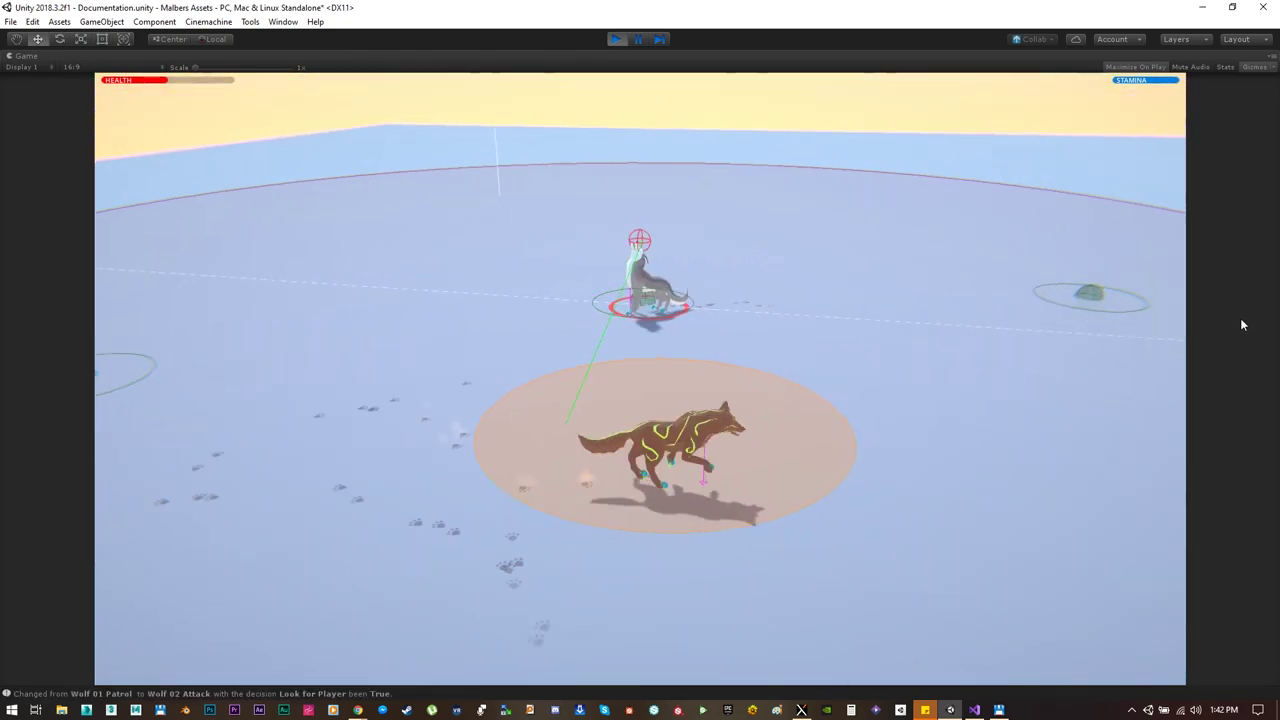
key(a)
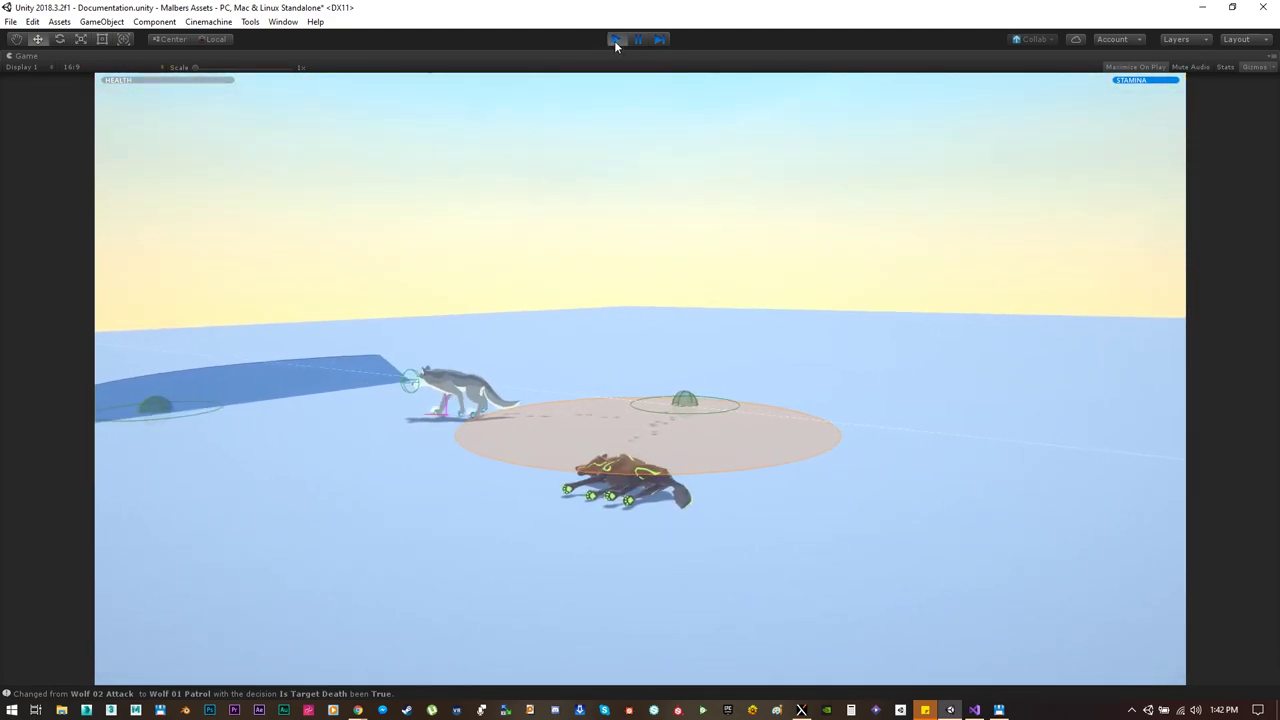
click(616, 38)
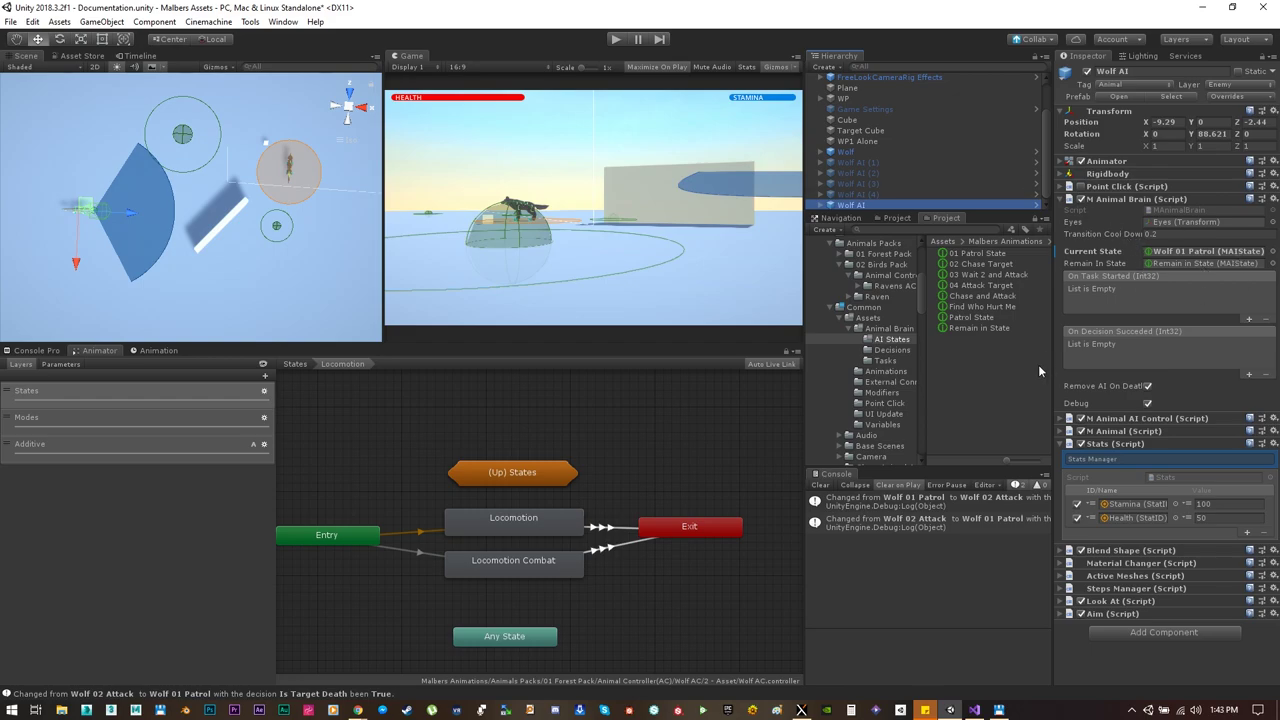
Step: Locate the Wolf AI's current state asset in the project and examine the tasks and transitions of Wolf 01 Patrol
click(1176, 253)
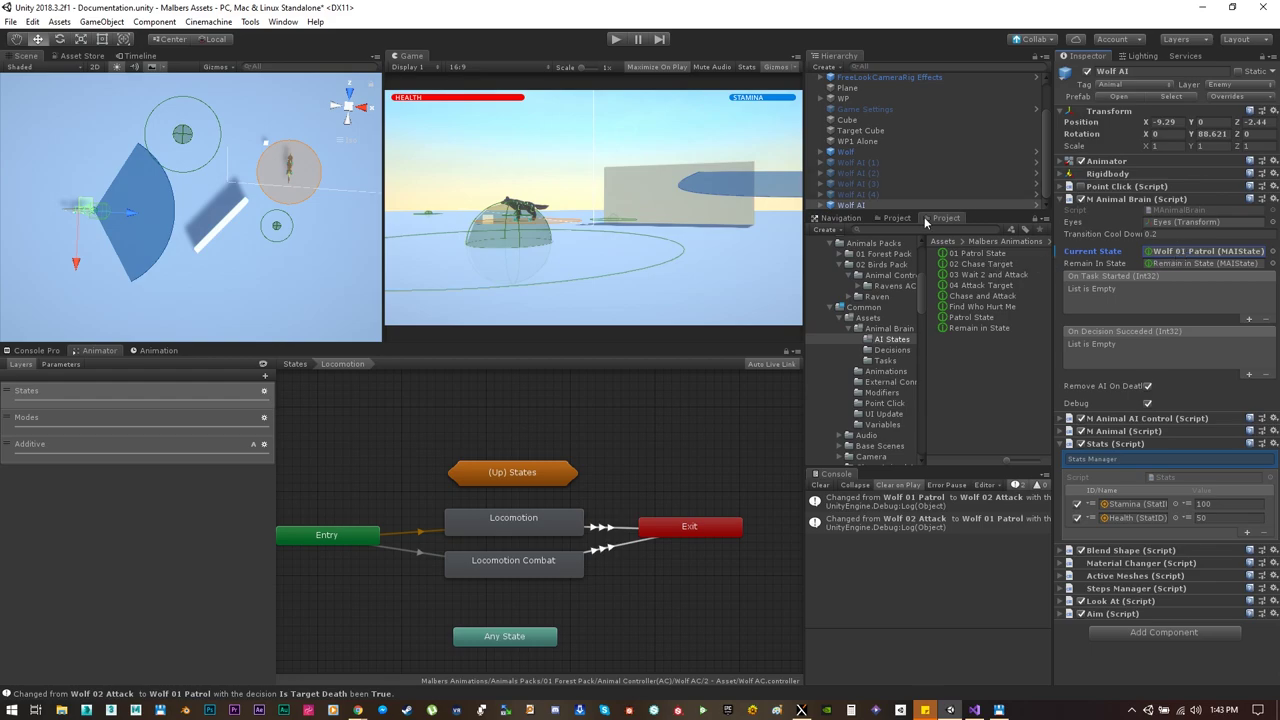
click(914, 218)
click(1174, 252)
click(1016, 258)
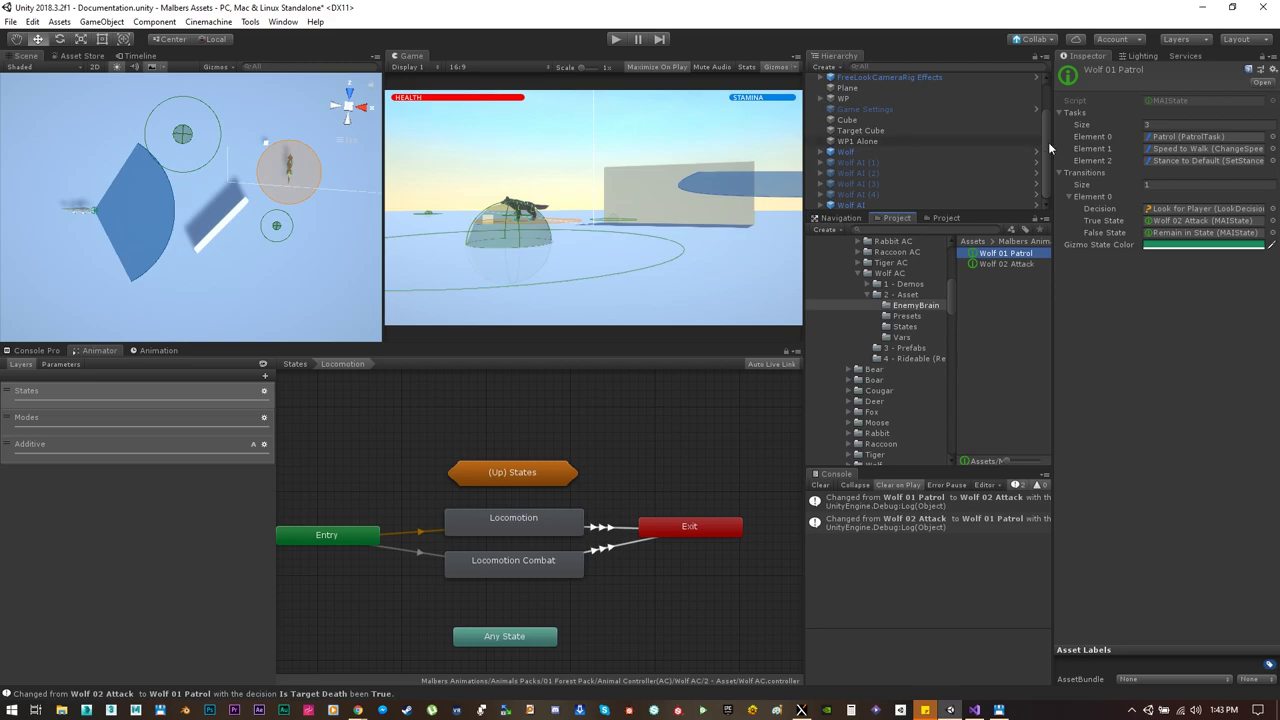
drag(1053, 142, 1029, 146)
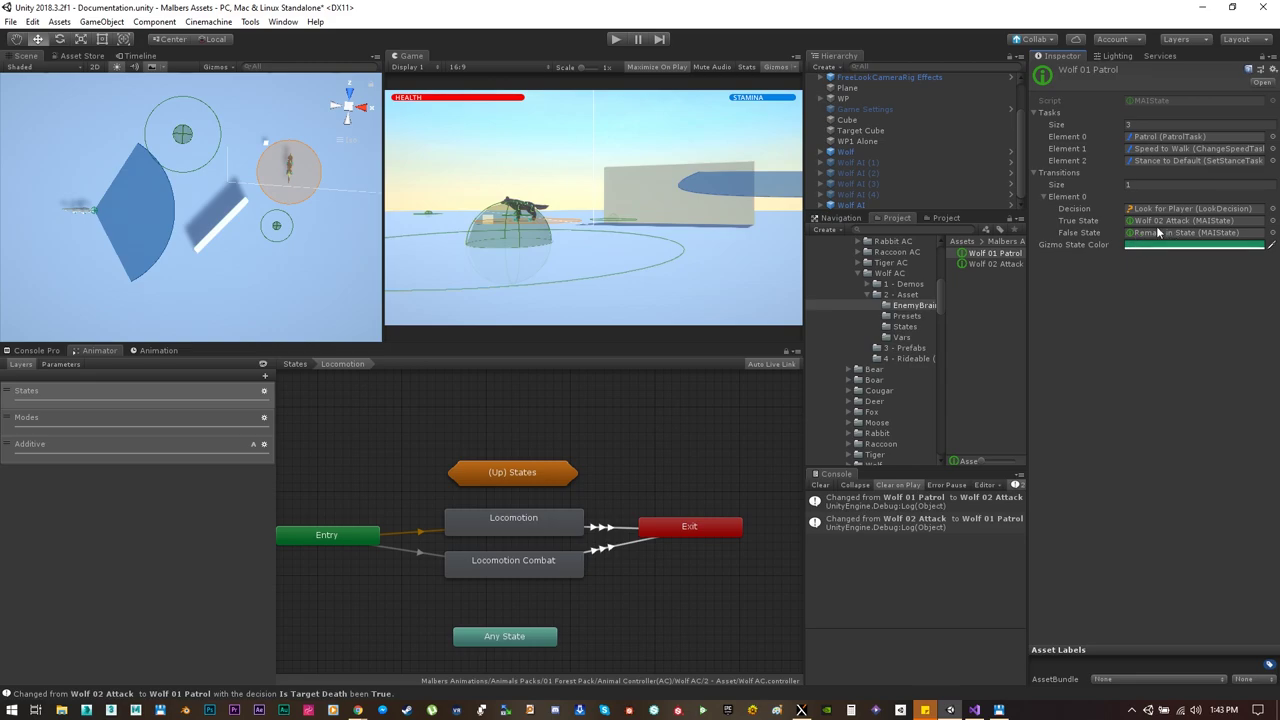
Step: Locate the patrol transition's true state asset and examine the tasks and transitions of Wolf 02 Attack
click(1216, 219)
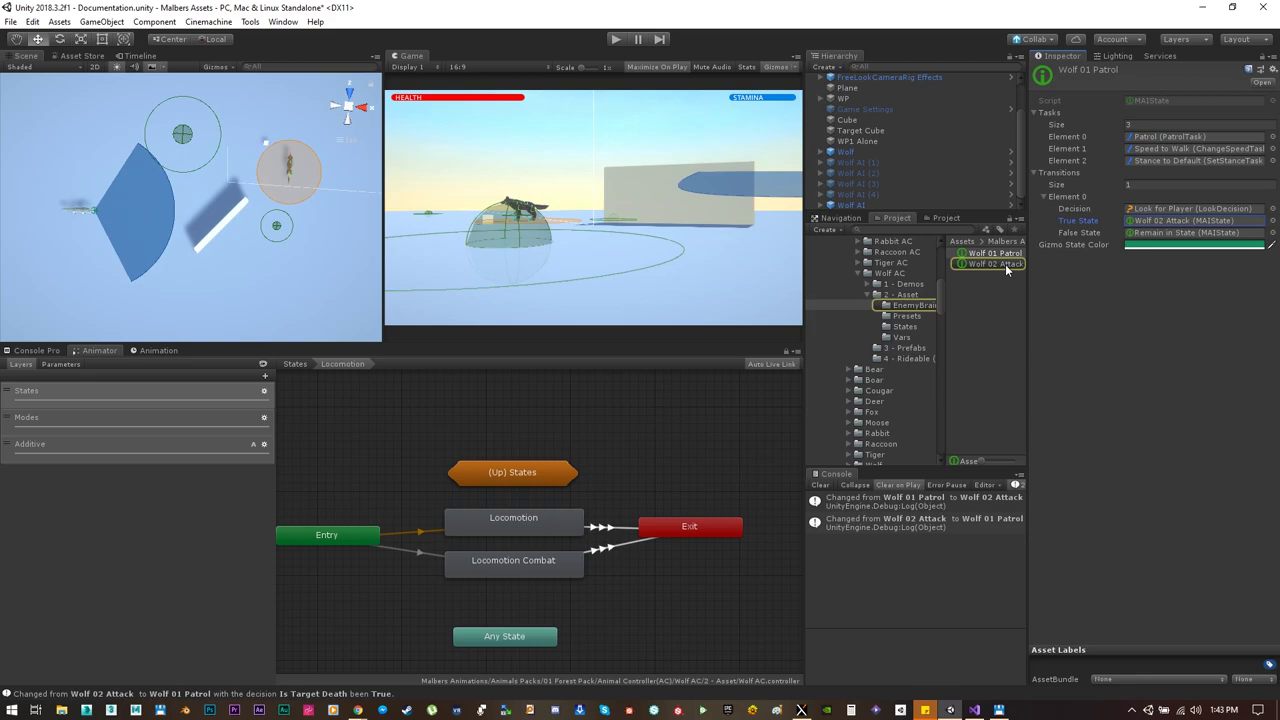
drag(1027, 269, 1065, 269)
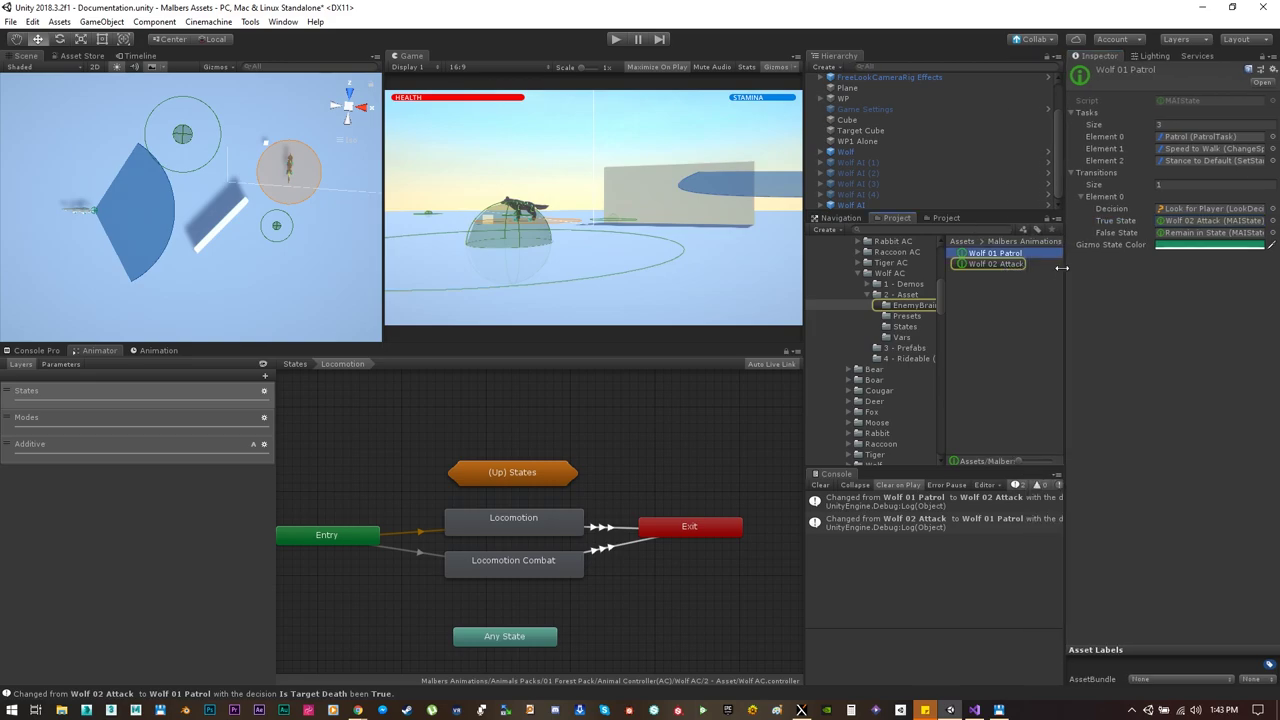
click(1010, 265)
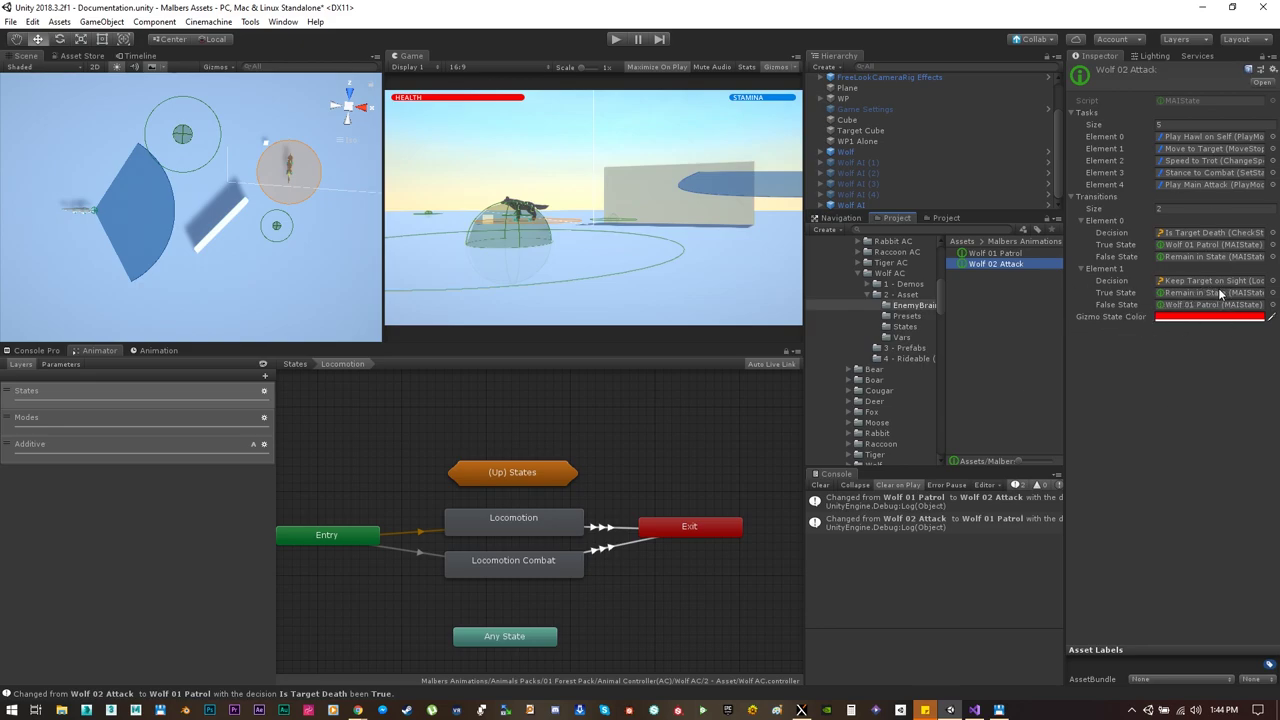
Step: Play the scene and run the player wolf away from the AI wolf to test losing its target
click(616, 40)
key(w)
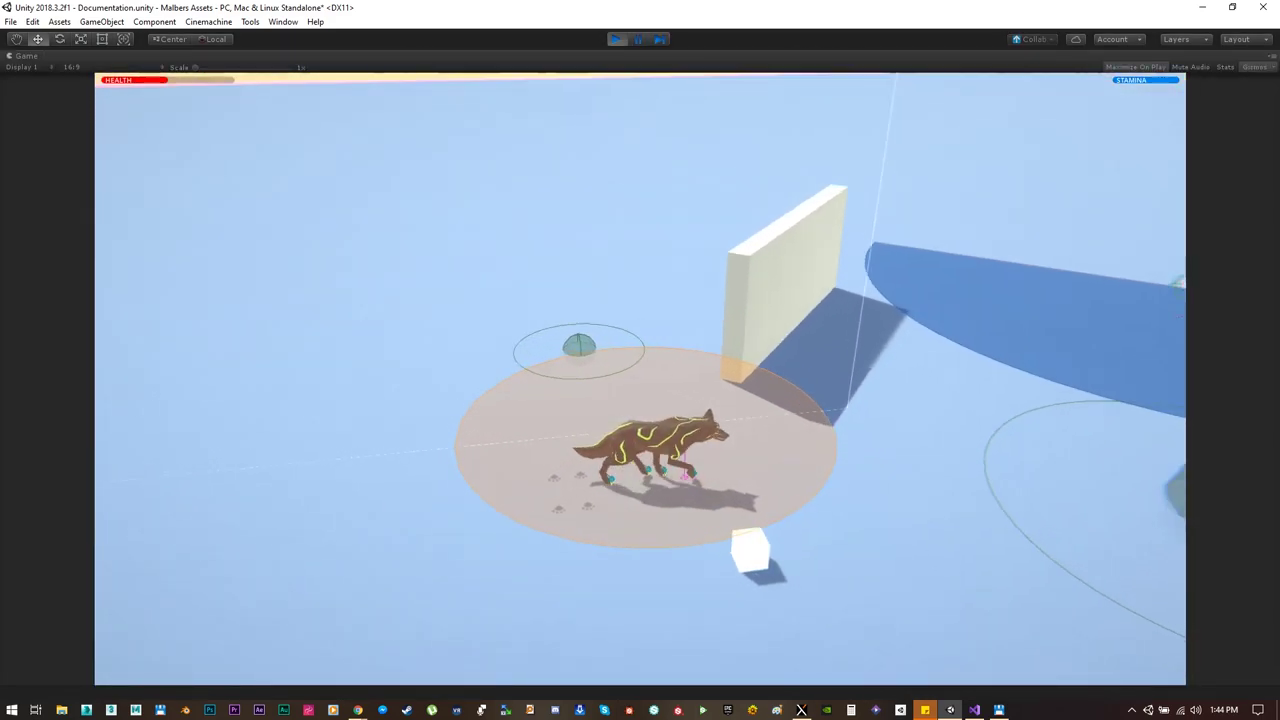
key(s)
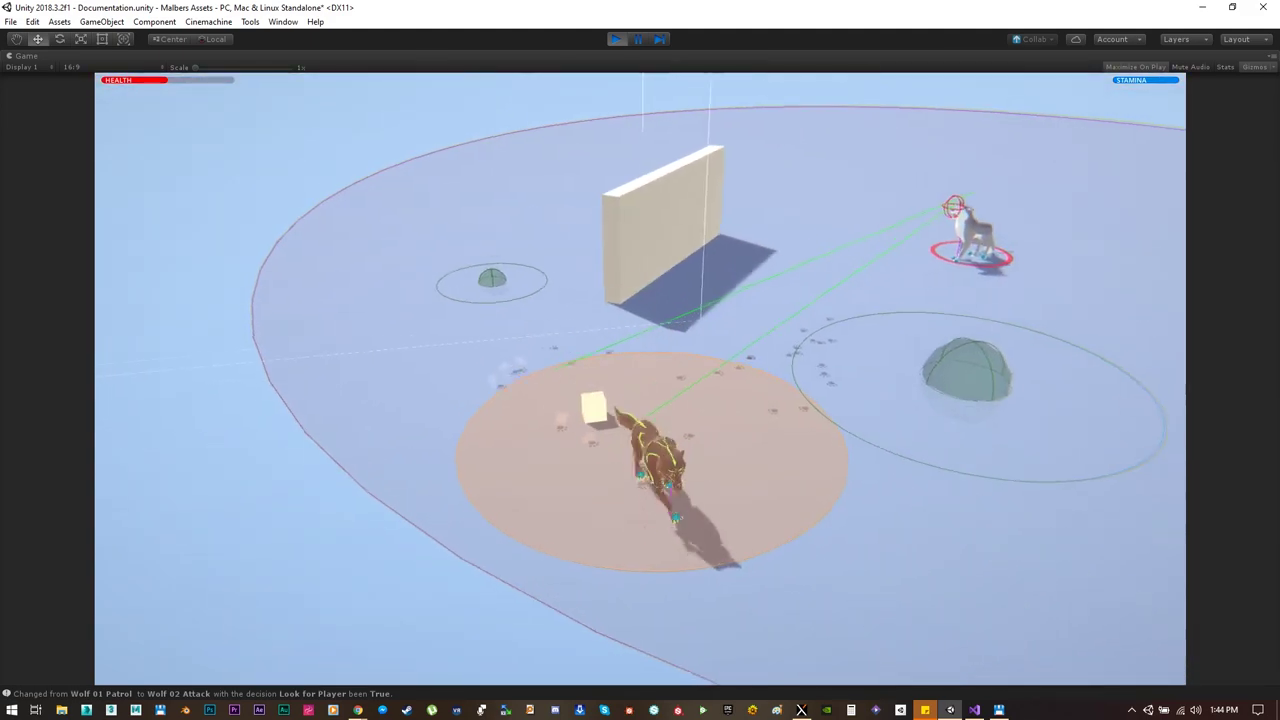
key(d)
key(s)
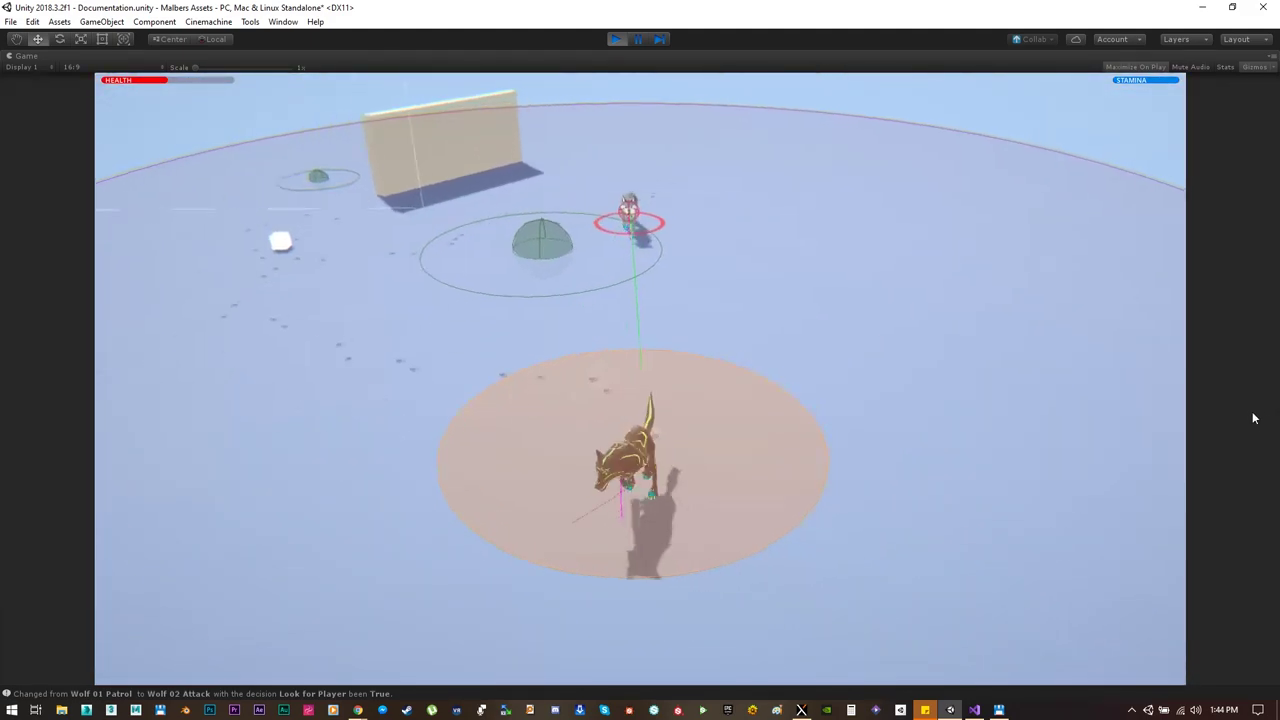
key(a)
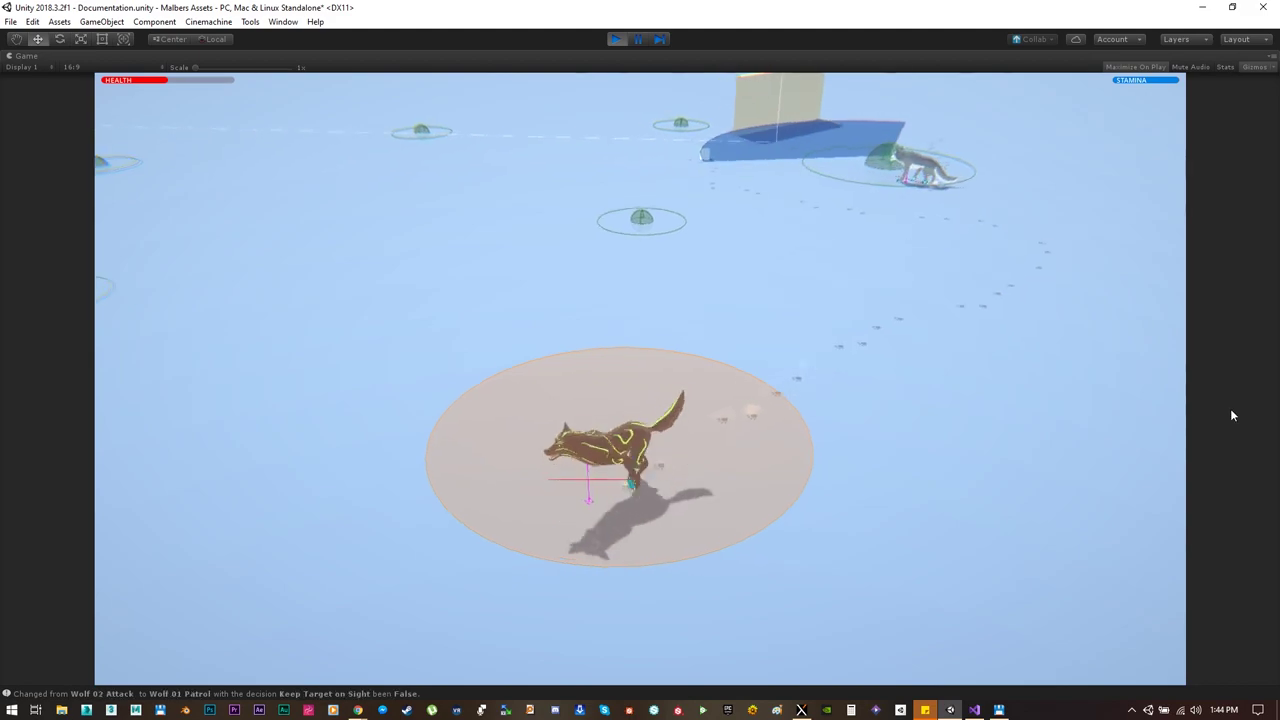
key(w)
key(d)
key(w)
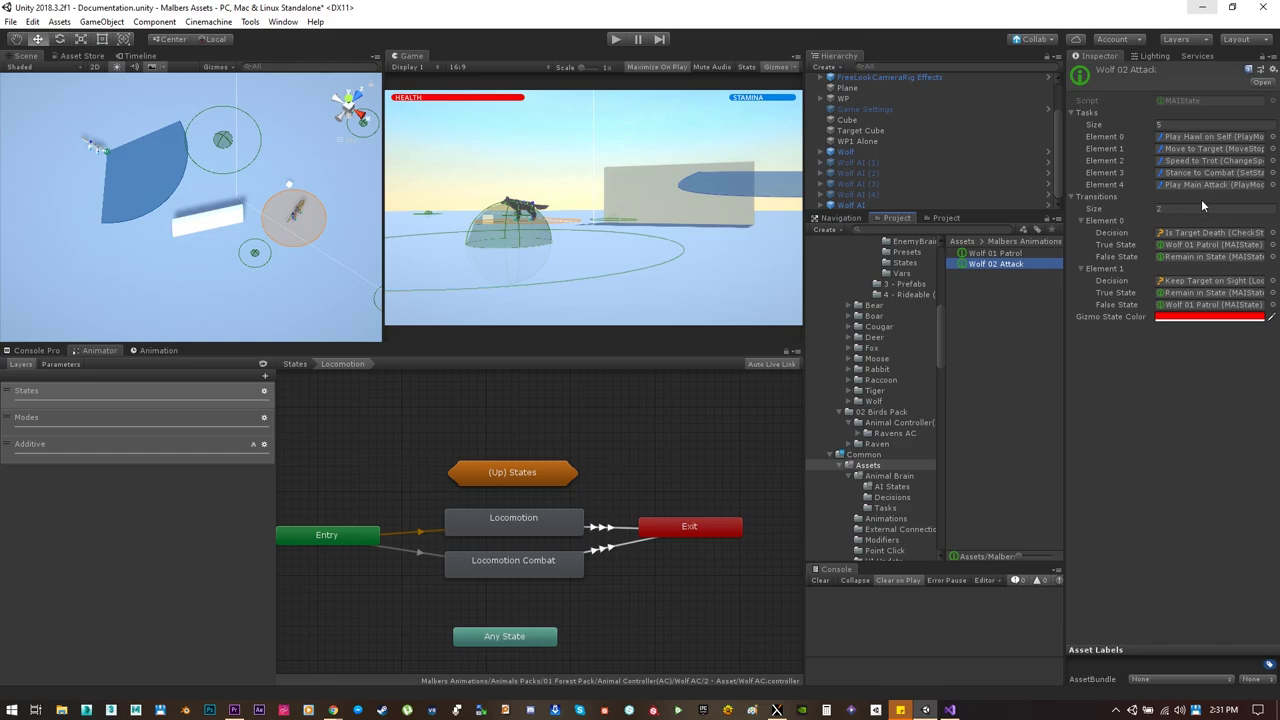
Step: Set the Wolf 02 Attack state's task list size to 6 and assign Play Hawl on Target to Element 5
click(1272, 186)
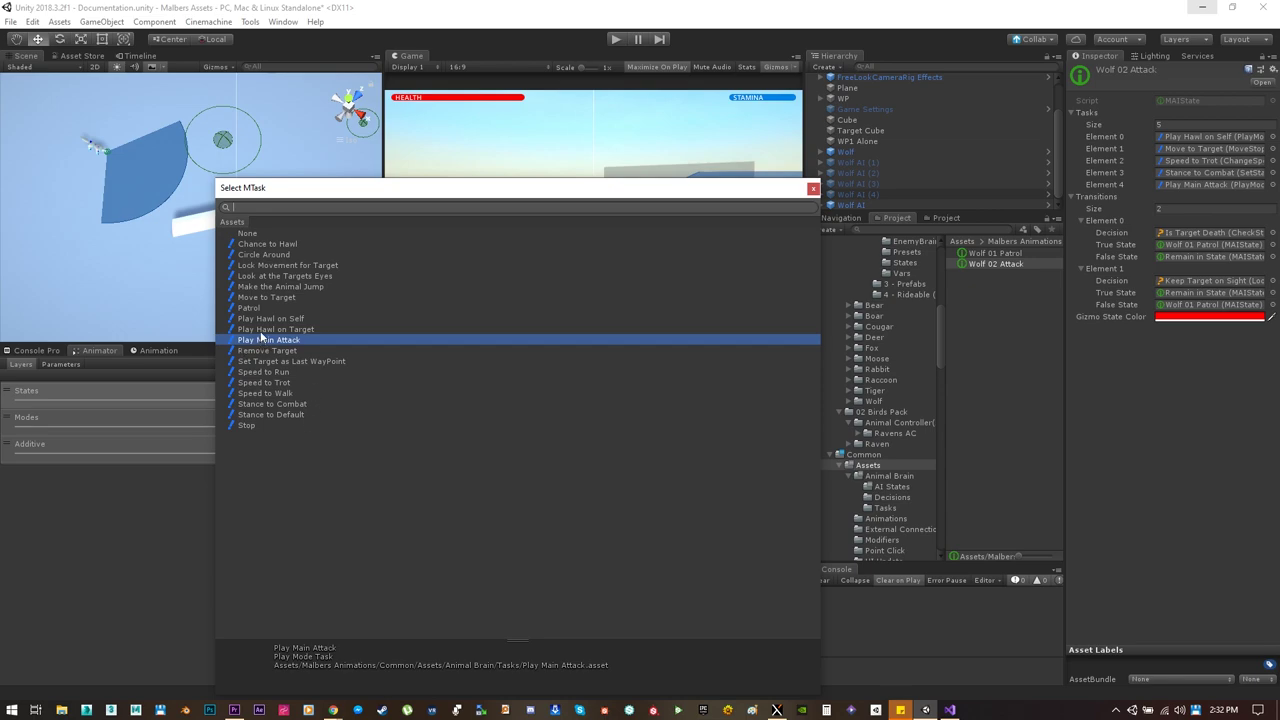
click(813, 189)
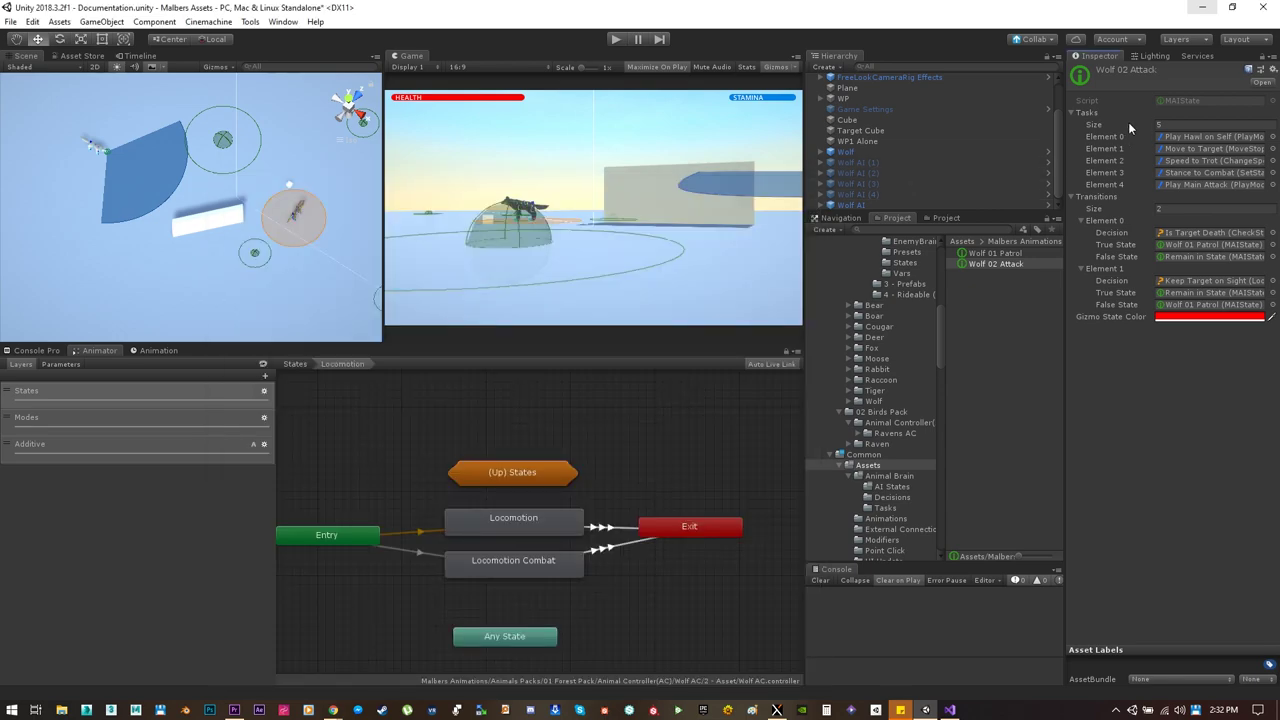
click(1167, 123)
text(6)
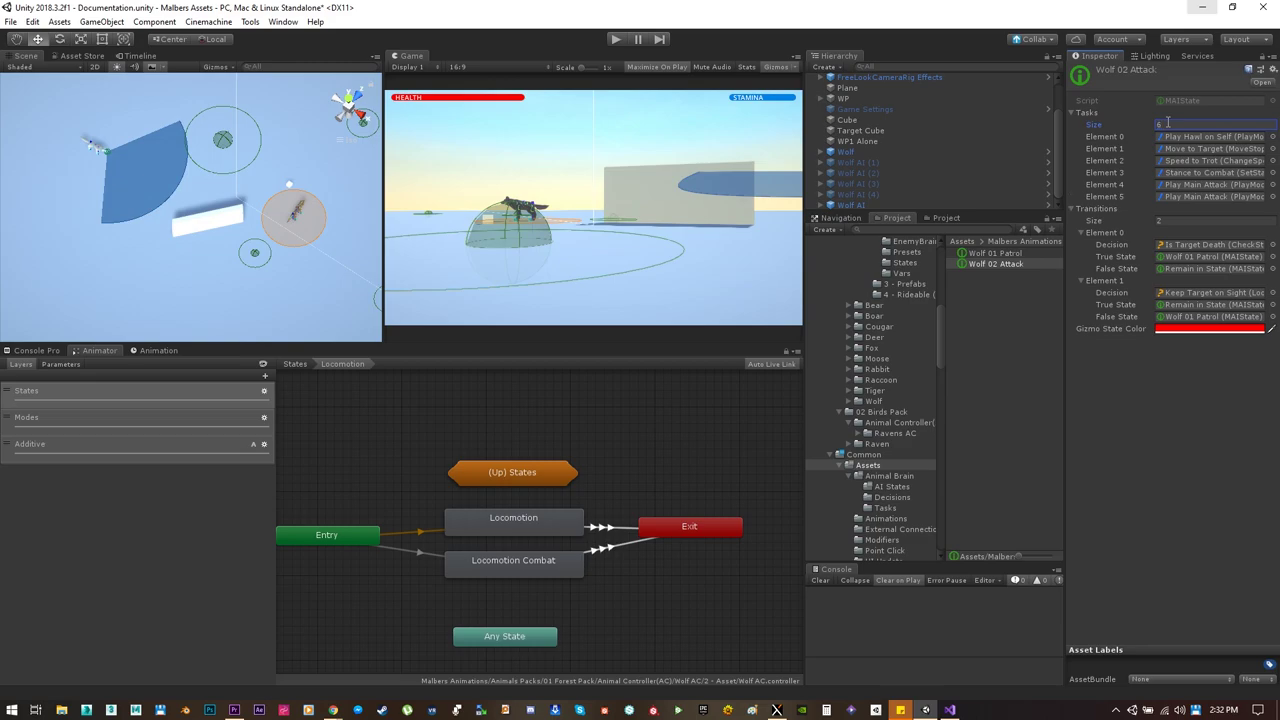
click(1273, 197)
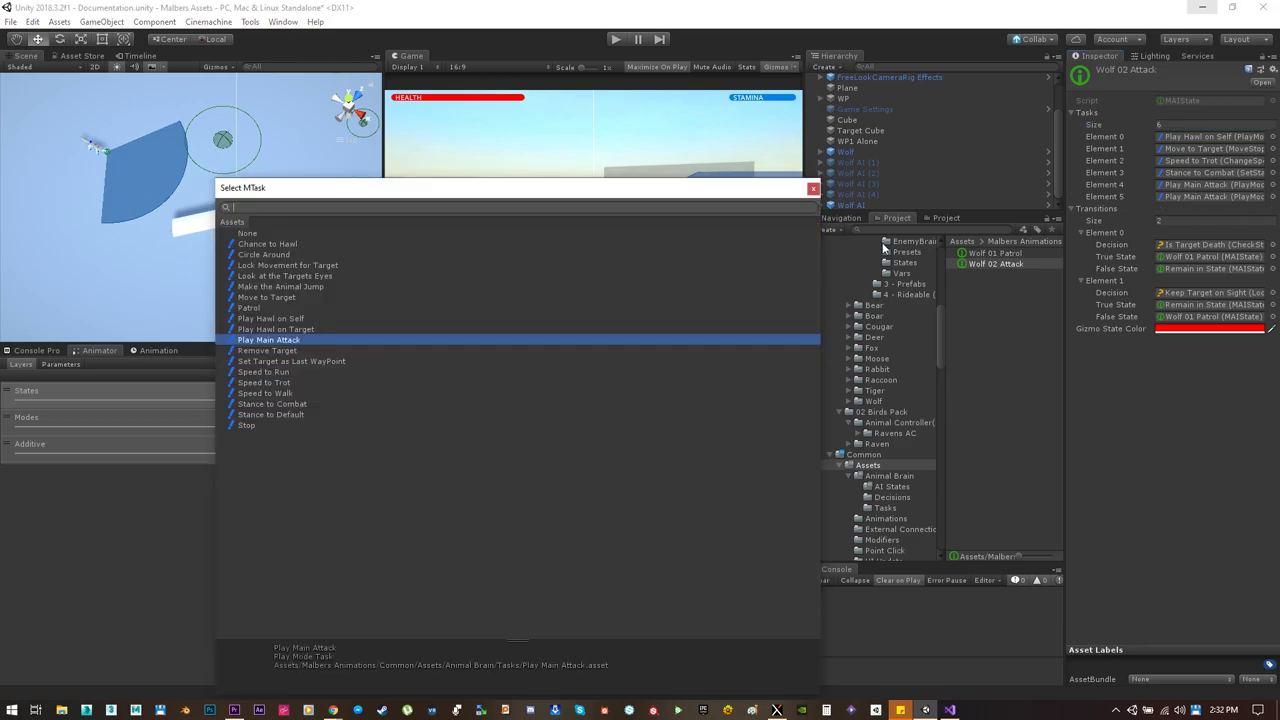
double_click(281, 330)
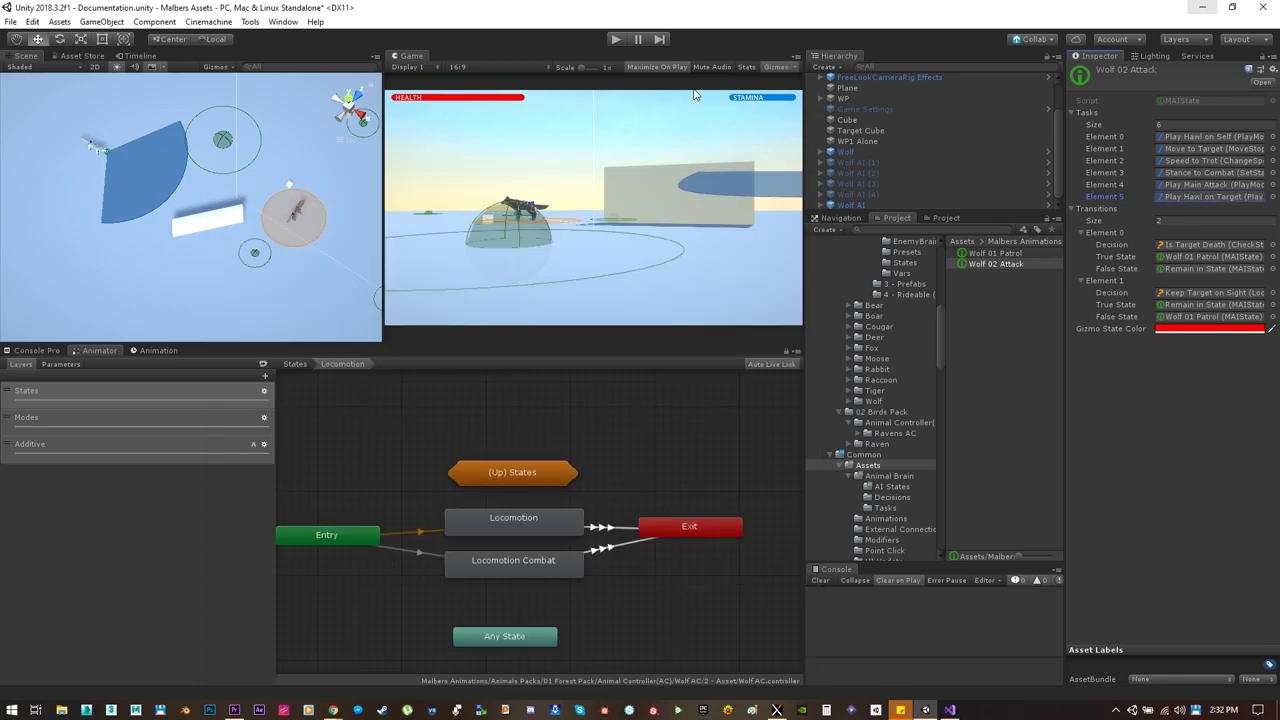
Step: Play the scene and move the player wolf to test the attack state with the added howl task
click(622, 39)
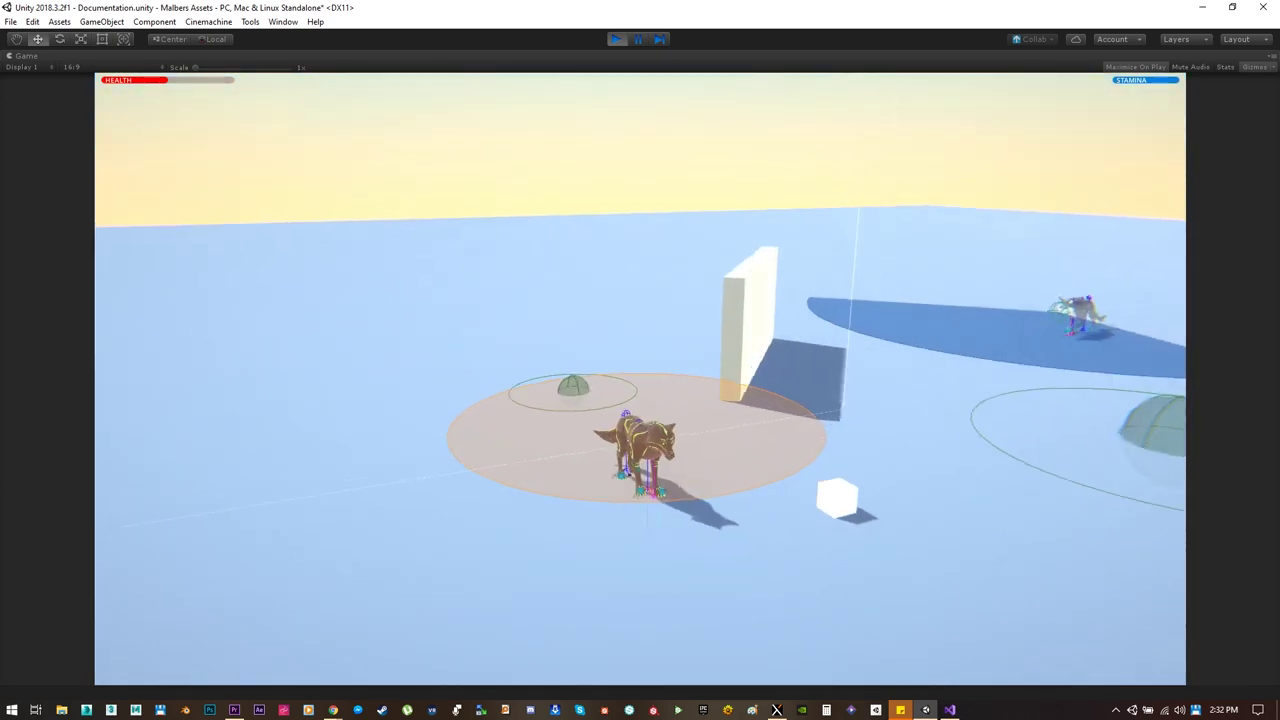
key(w)
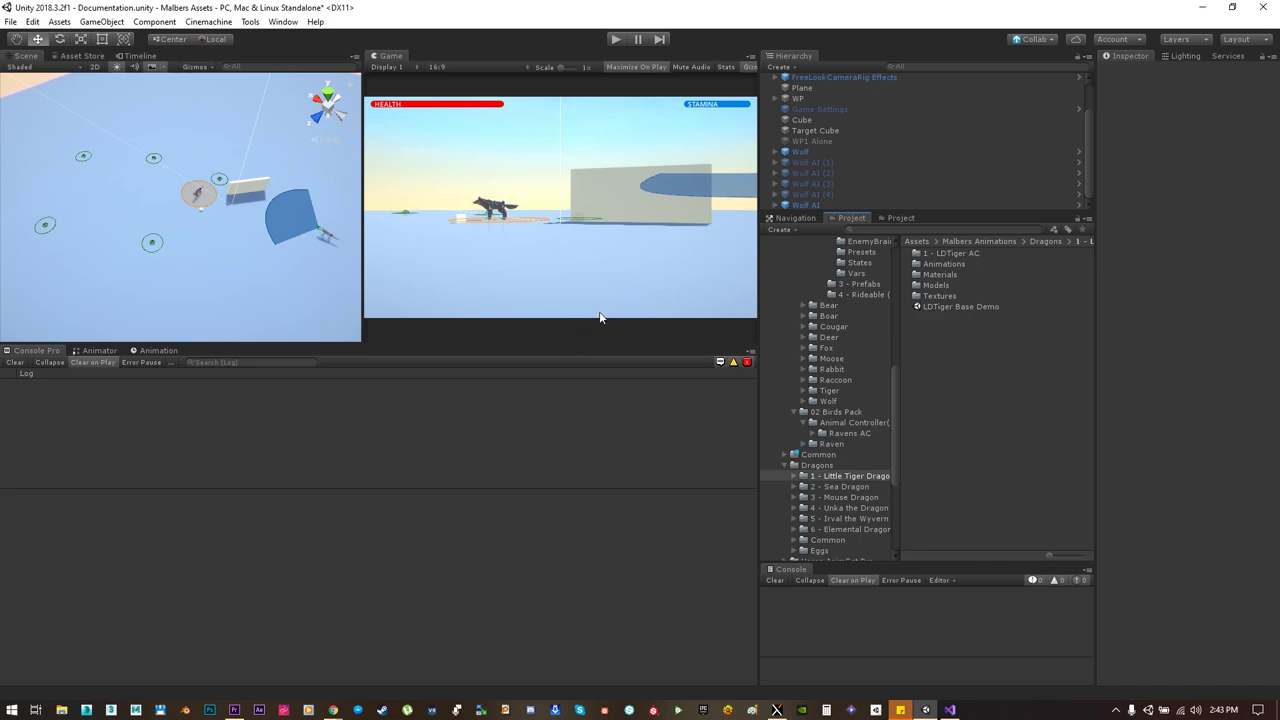
Step: Deactivate the player wolf and all Wolf AI objects in the scene
click(808, 152)
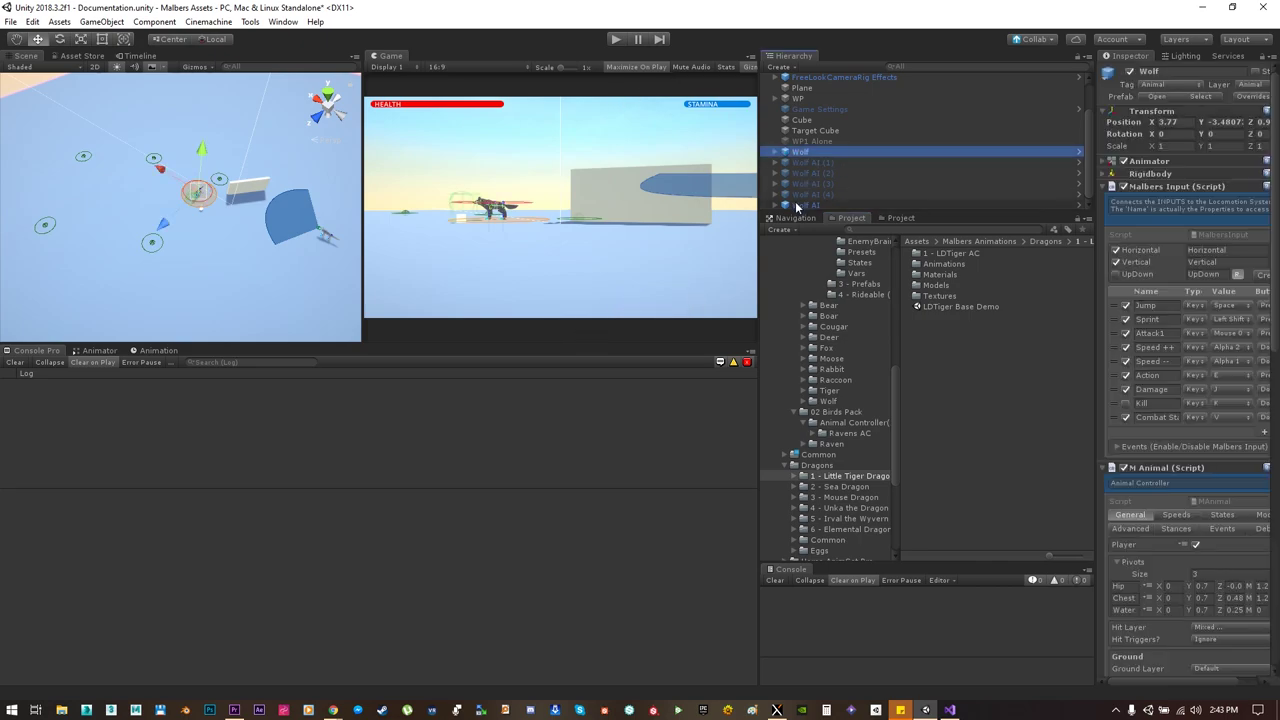
shift+click(805, 204)
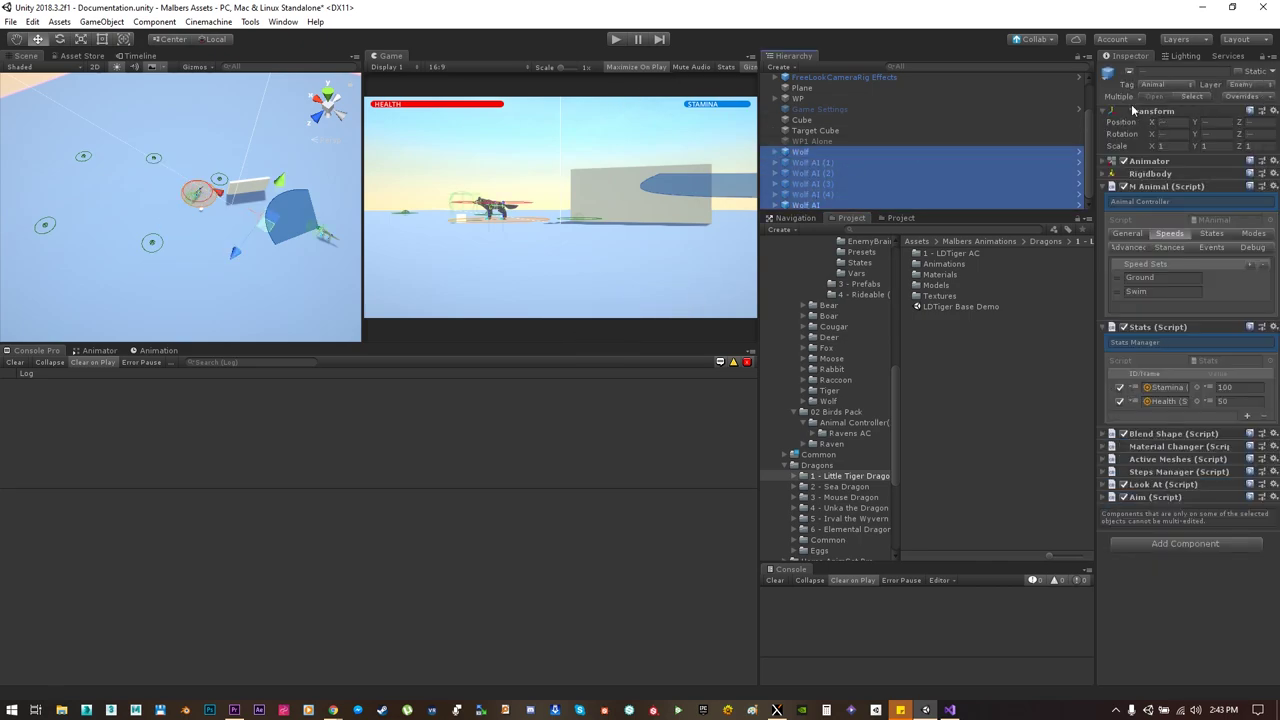
click(815, 130)
Step: Find the Little Tiger Dragon prefabs in the 1 - LDTiger AC folder and place LDTiger Toon in the scene
click(1017, 417)
double_click(944, 254)
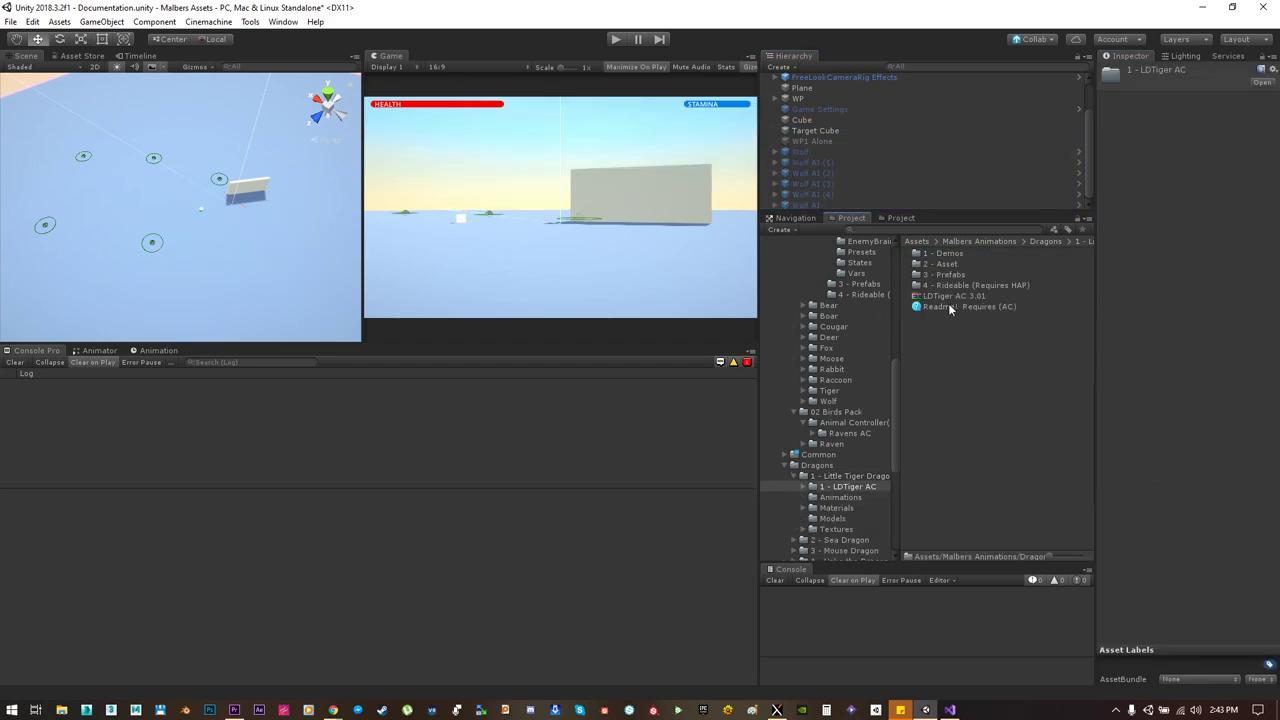
double_click(932, 255)
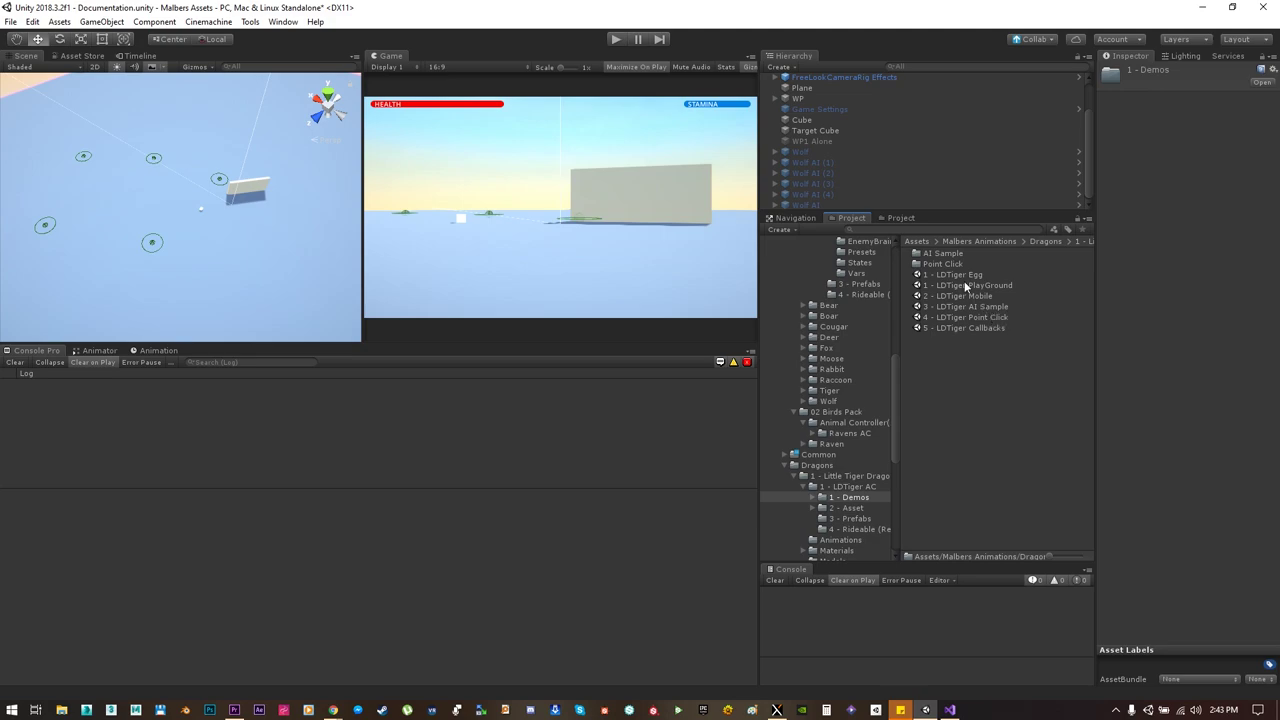
click(850, 518)
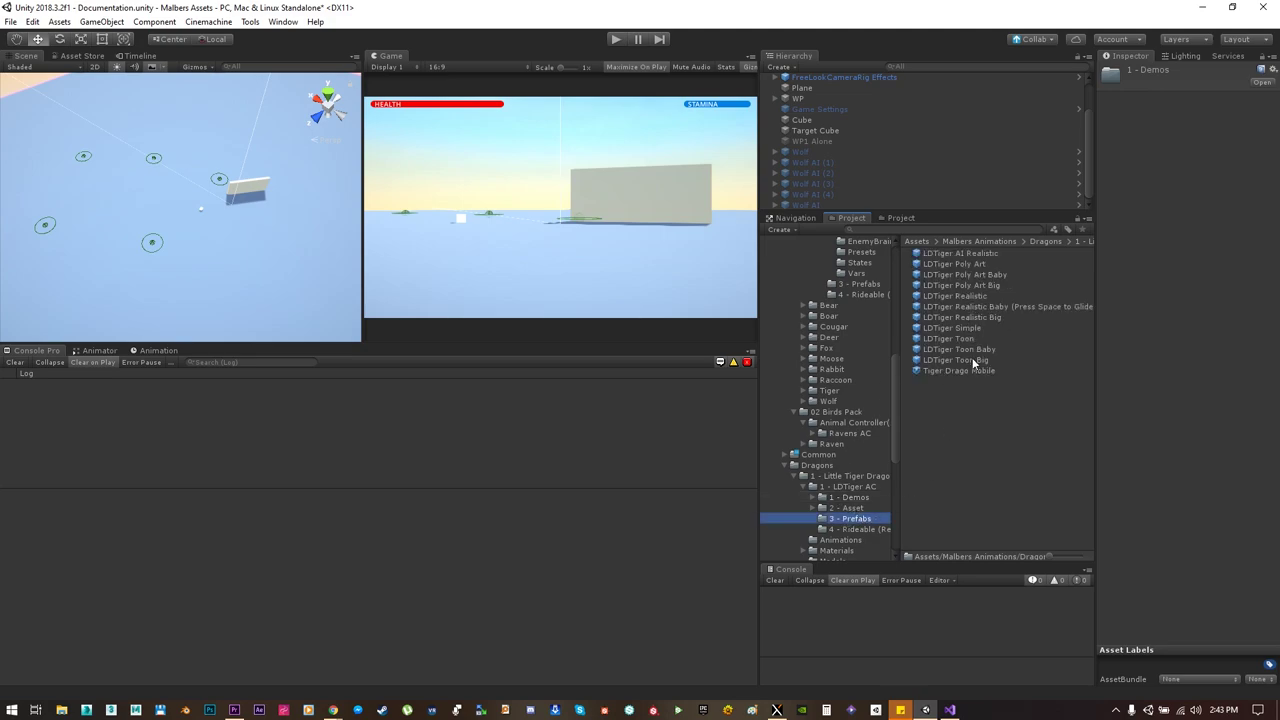
click(948, 338)
drag(268, 256, 240, 316)
key(f)
alt+right_drag(240, 316, 122, 207)
alt+drag(121, 207, 254, 255)
Step: Duplicate the LDTiger Toon dragon and move the copy beside the original
key(ctrl+d)
drag(179, 190, 365, 229)
key(f)
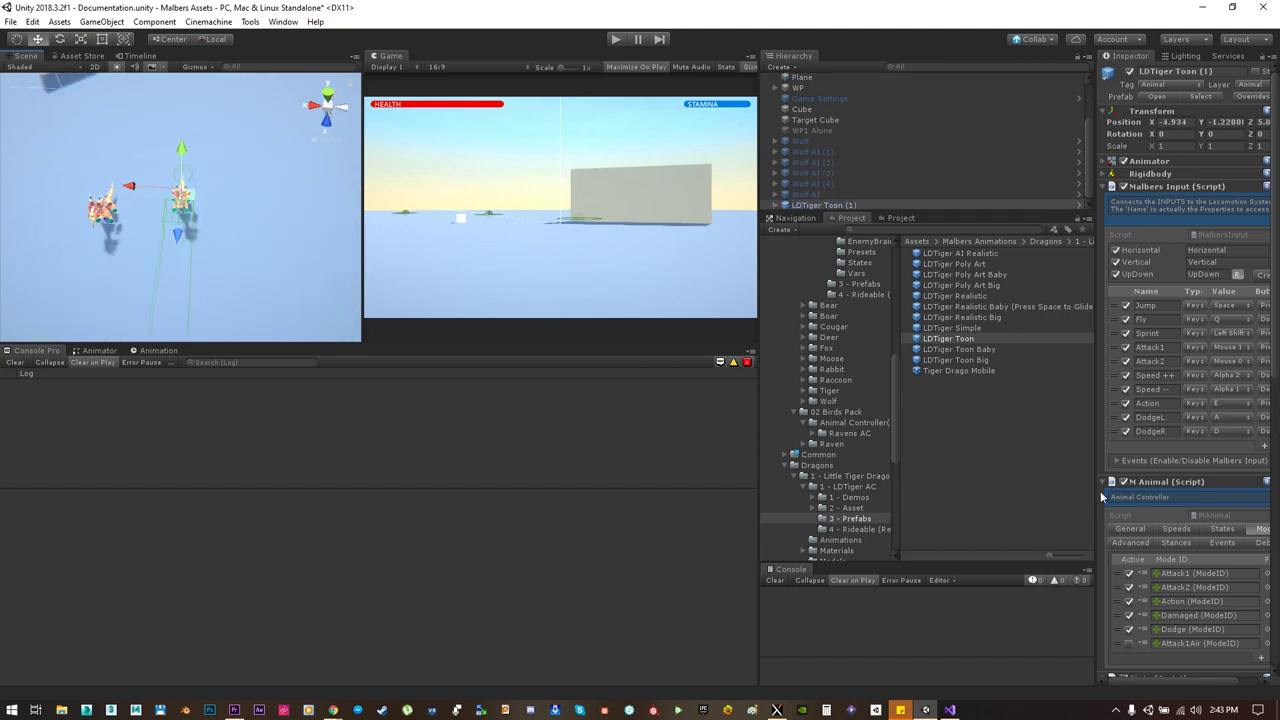
Step: Switch the duplicated dragon's Skin material to TigerDragoToon5 in its Material Changer
drag(1095, 437, 1033, 437)
scroll(1126, 528, down, 5)
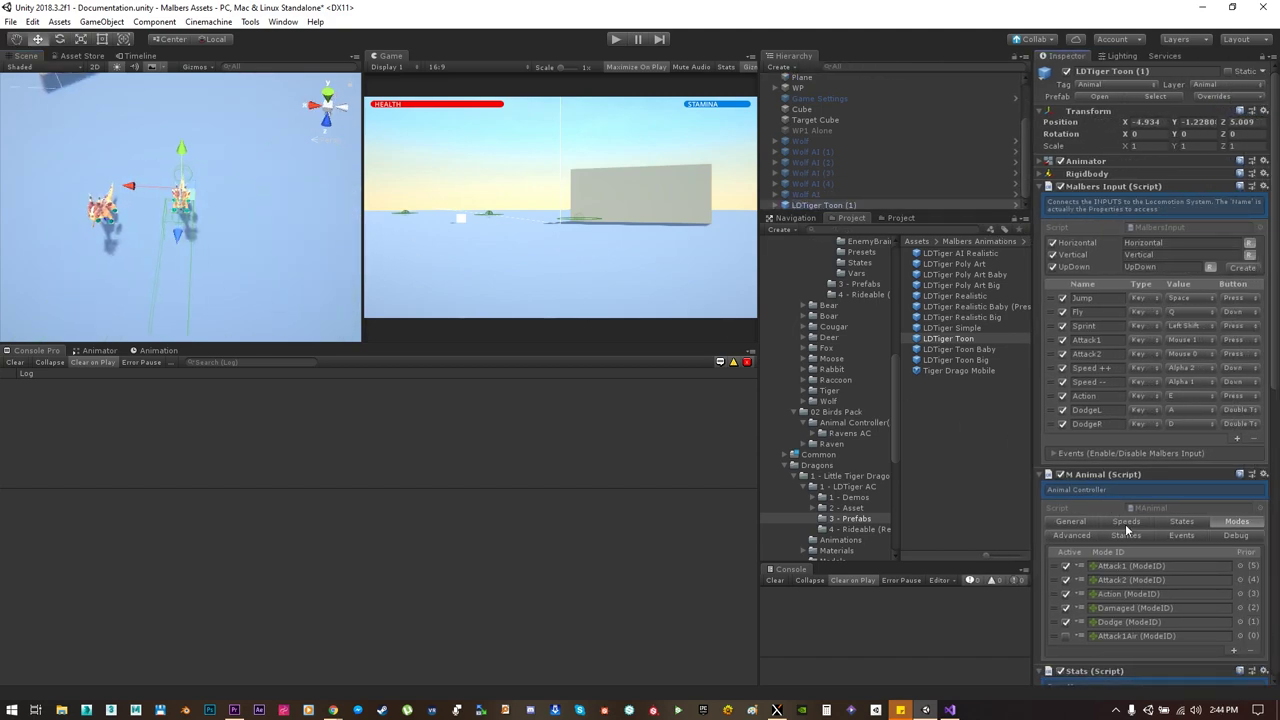
scroll(1126, 528, down, 5)
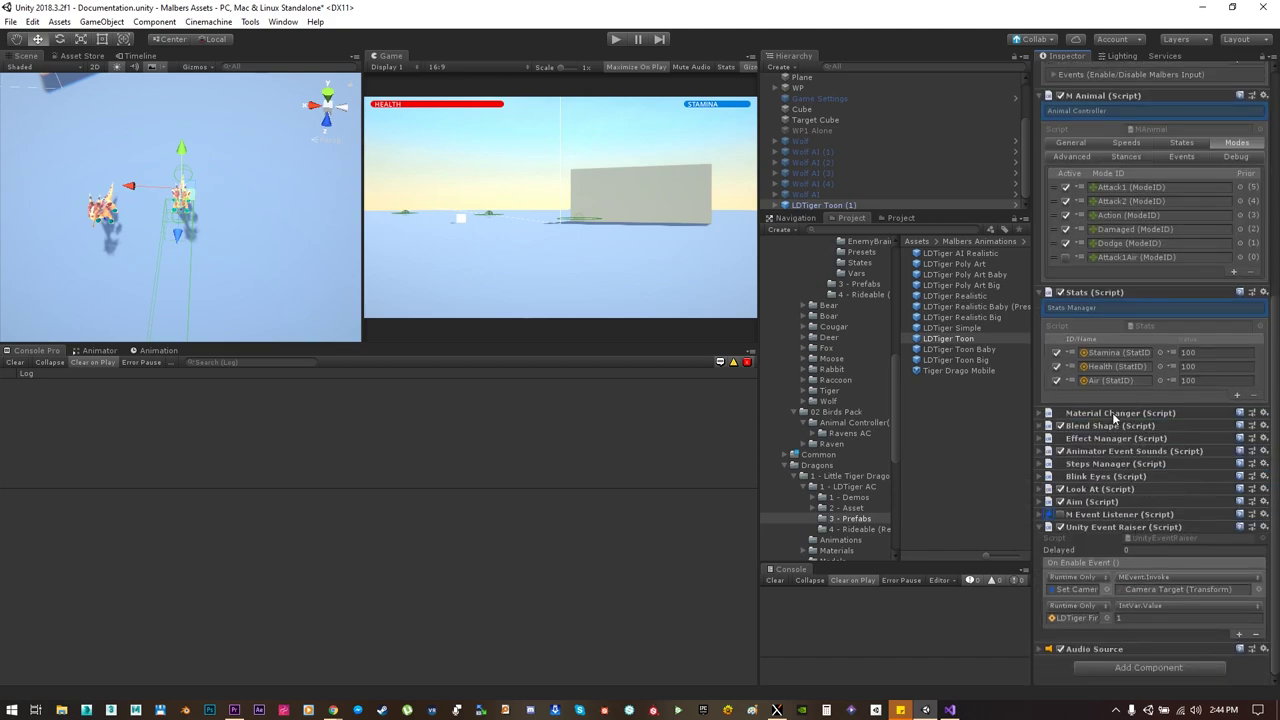
click(1112, 413)
click(1214, 475)
click(1214, 475)
click(1214, 475)
alt+drag(250, 210, 320, 205)
scroll(1072, 484, up, 10)
Step: Unpack the duplicated dragon's prefab completely and remove its Malbers Input component
right_click(812, 205)
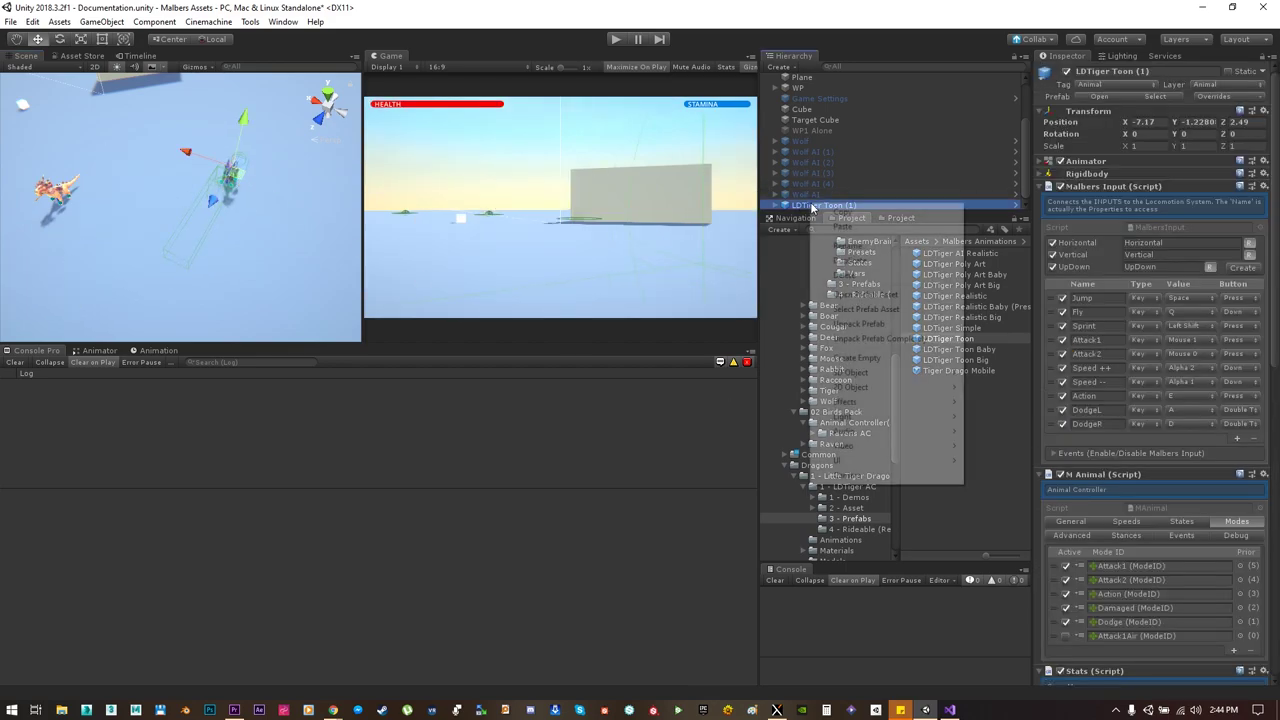
click(862, 337)
right_click(1100, 176)
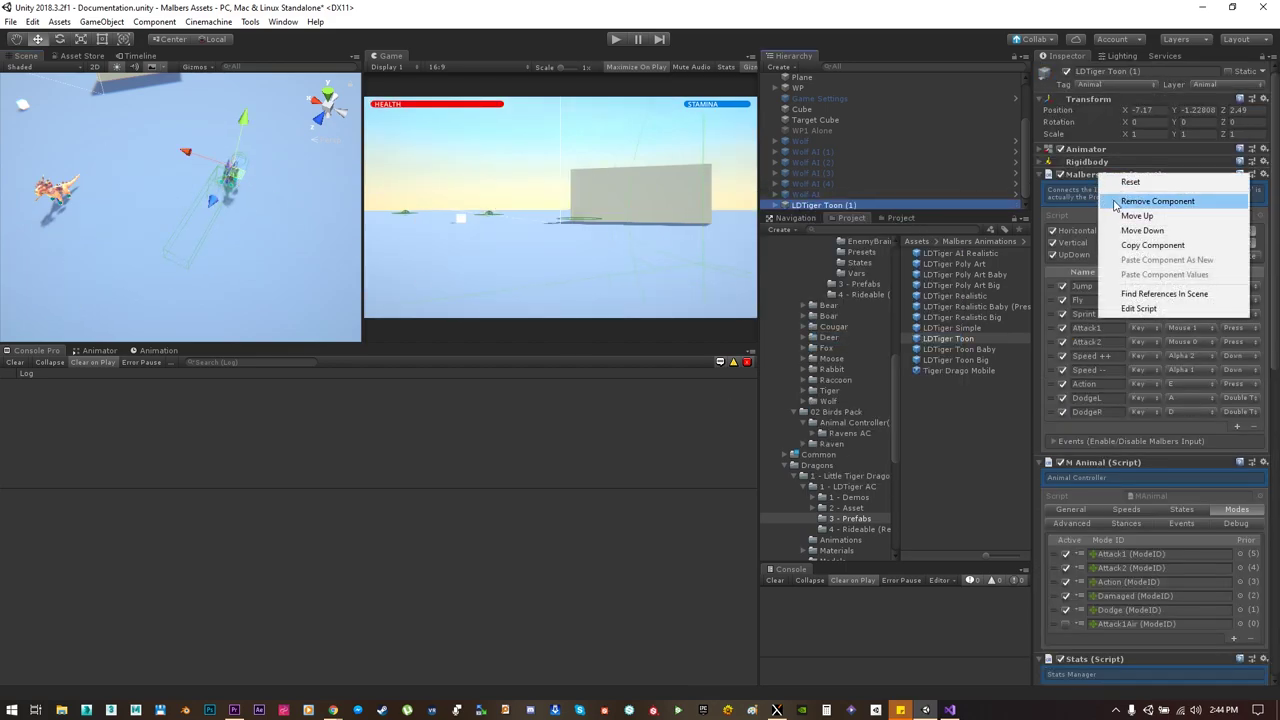
click(1125, 200)
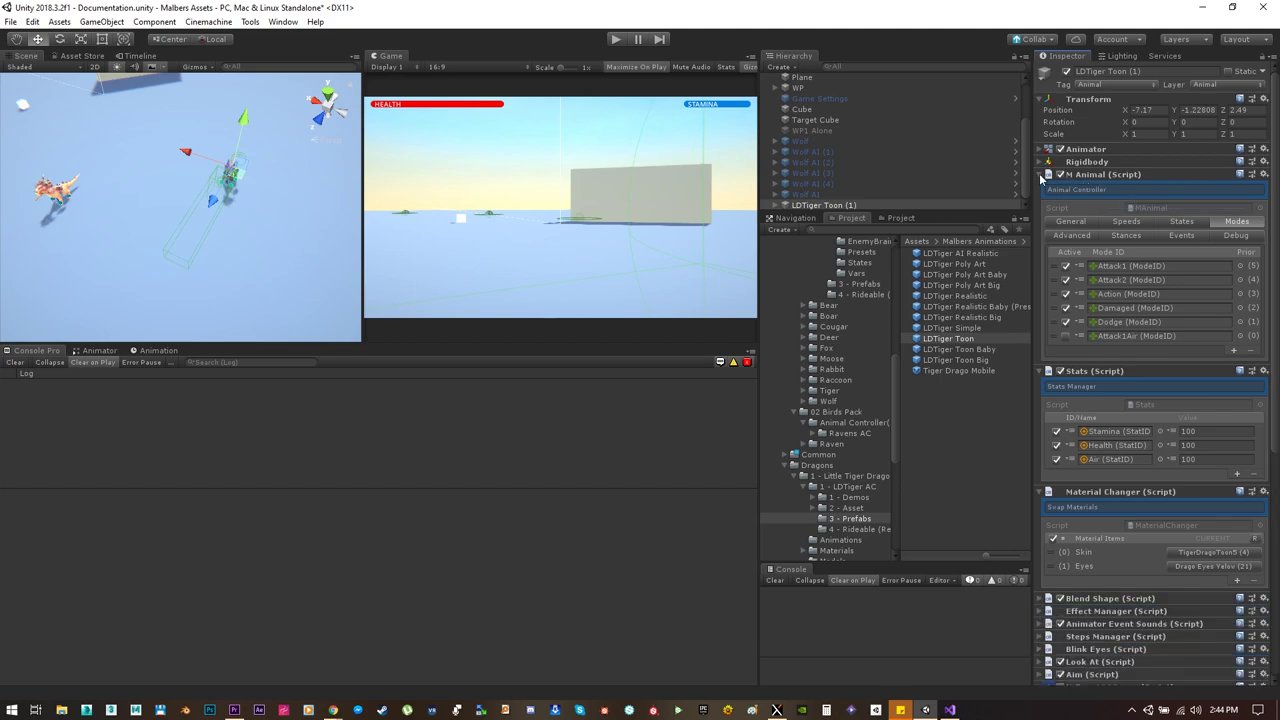
Step: Collapse the duplicated dragon's expanded components and remove its Unity Event Raiser and M Event Listener
click(1041, 175)
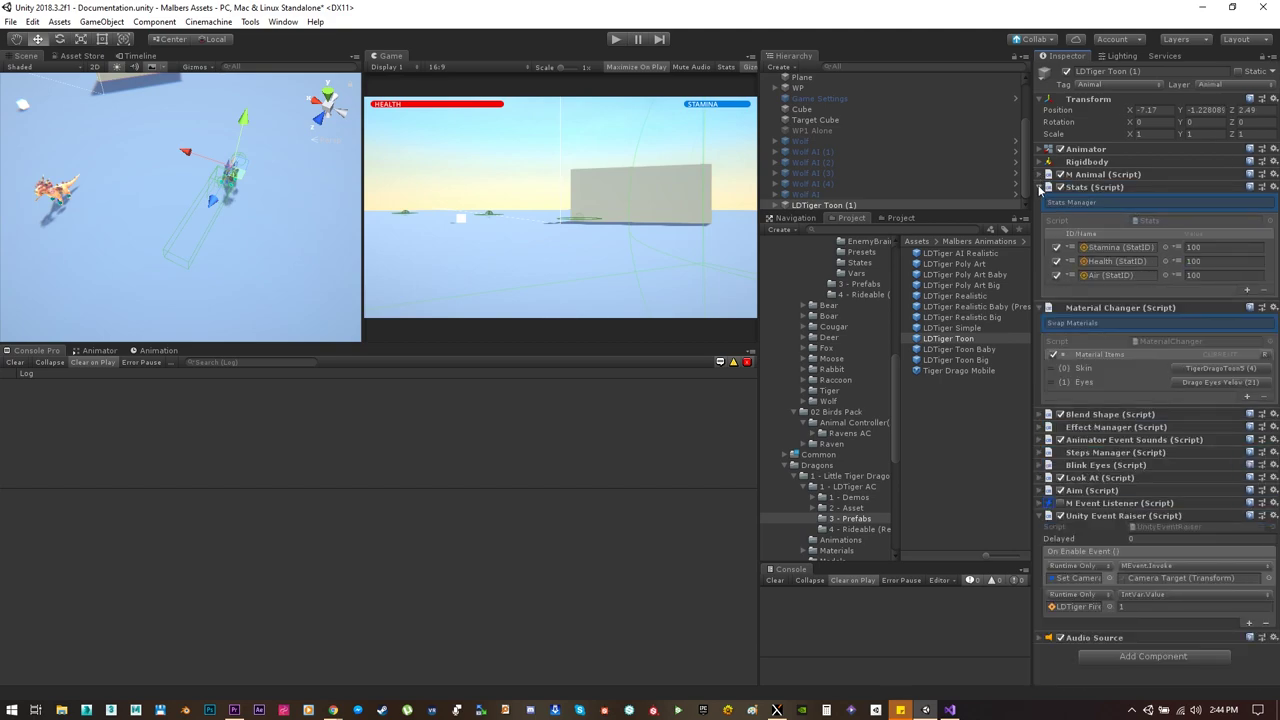
click(1041, 187)
click(1041, 200)
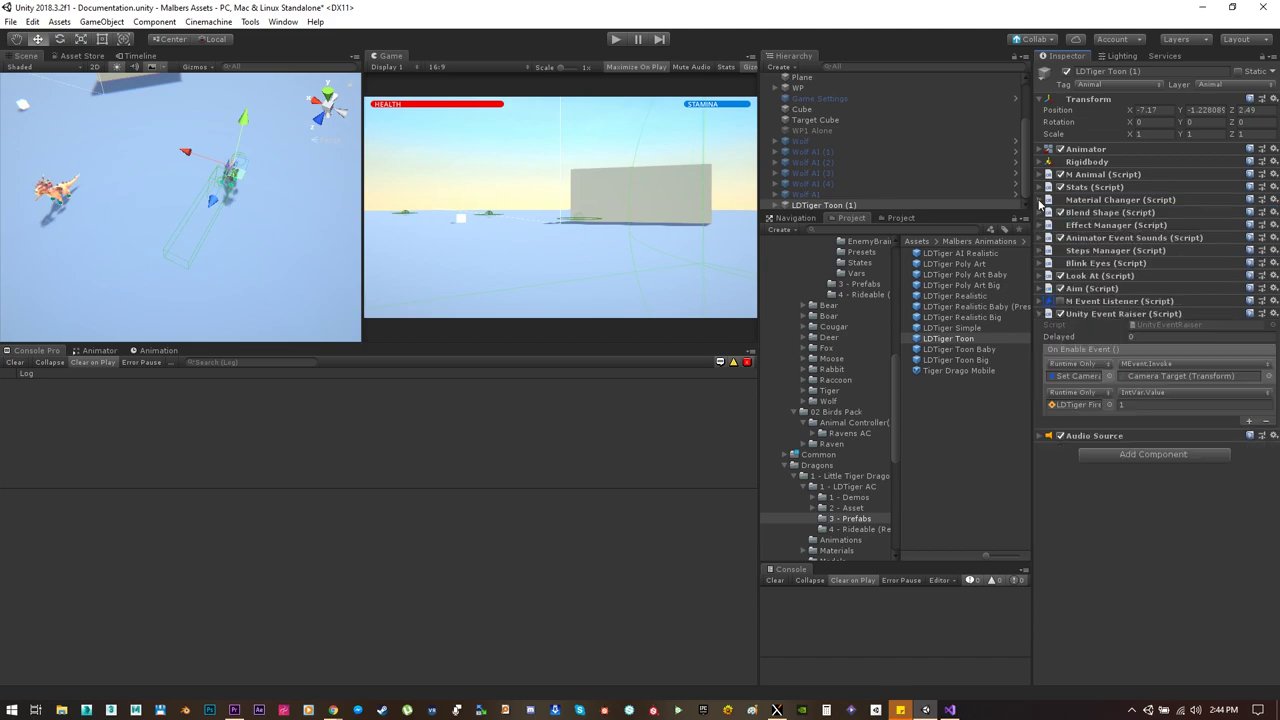
right_click(1097, 318)
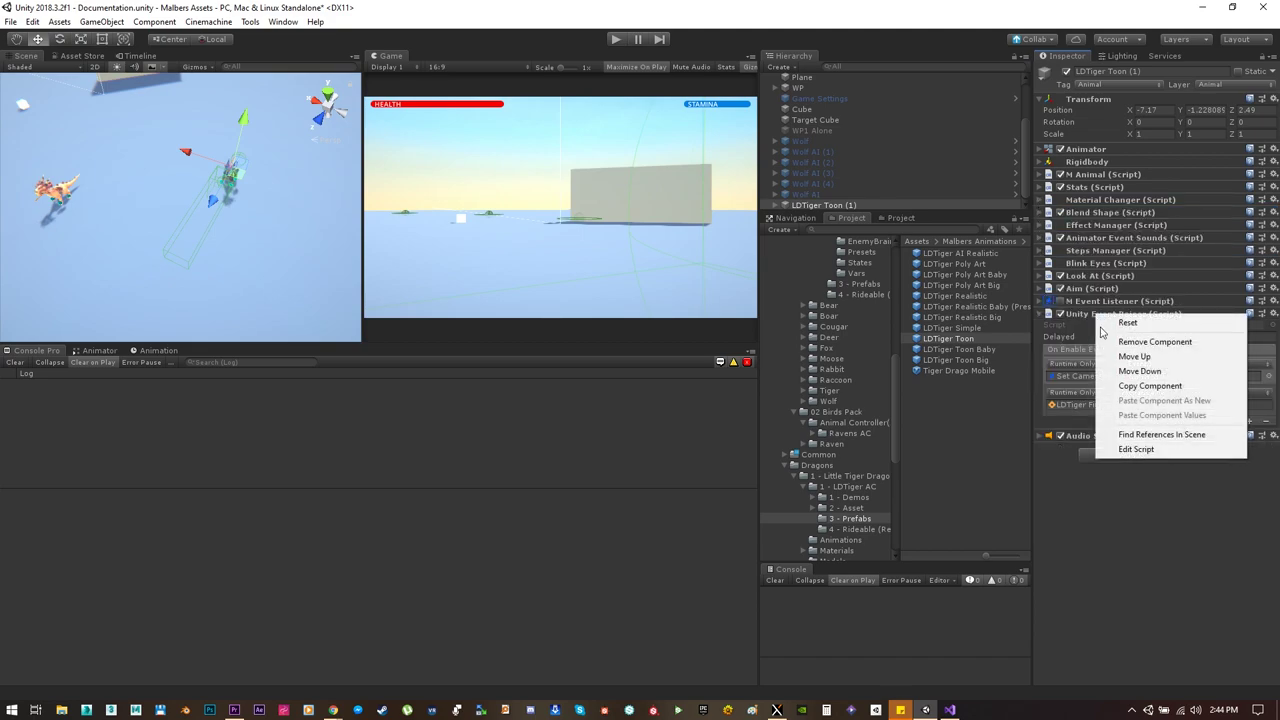
click(1118, 340)
right_click(1100, 301)
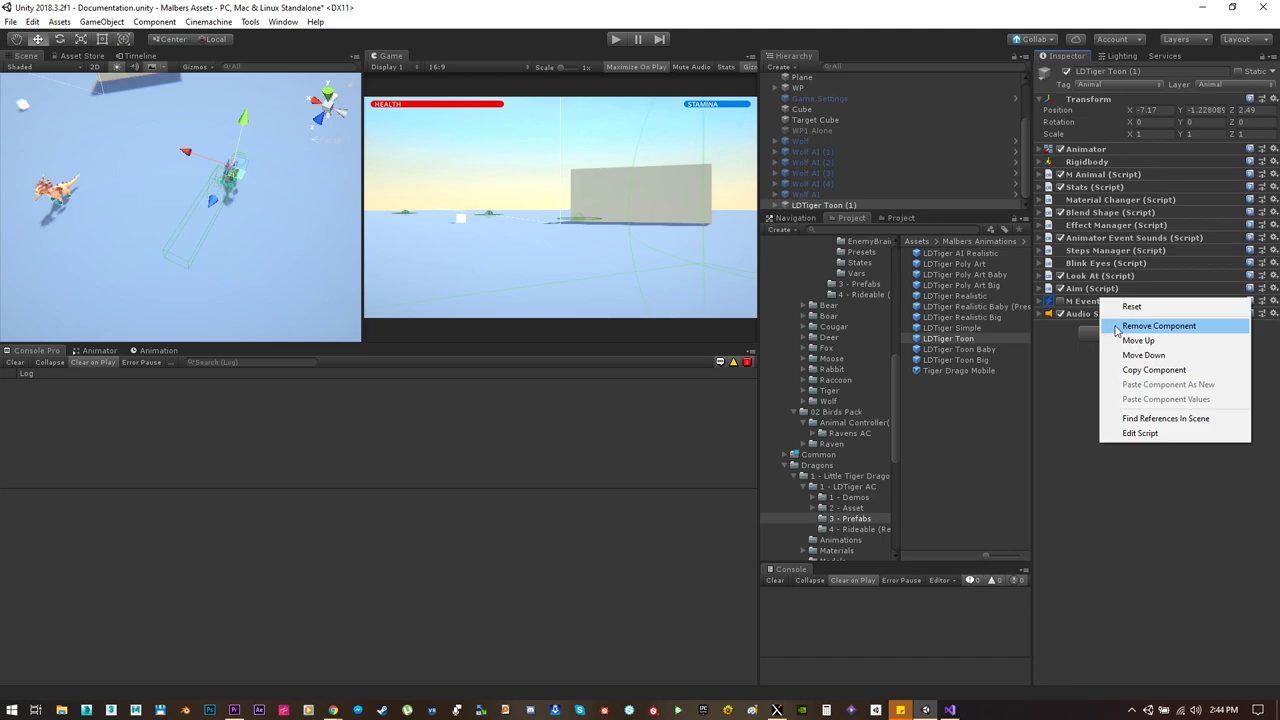
click(1140, 326)
Step: Add the M Animal AI Control component to the duplicated dragon and expand its settings
click(1100, 323)
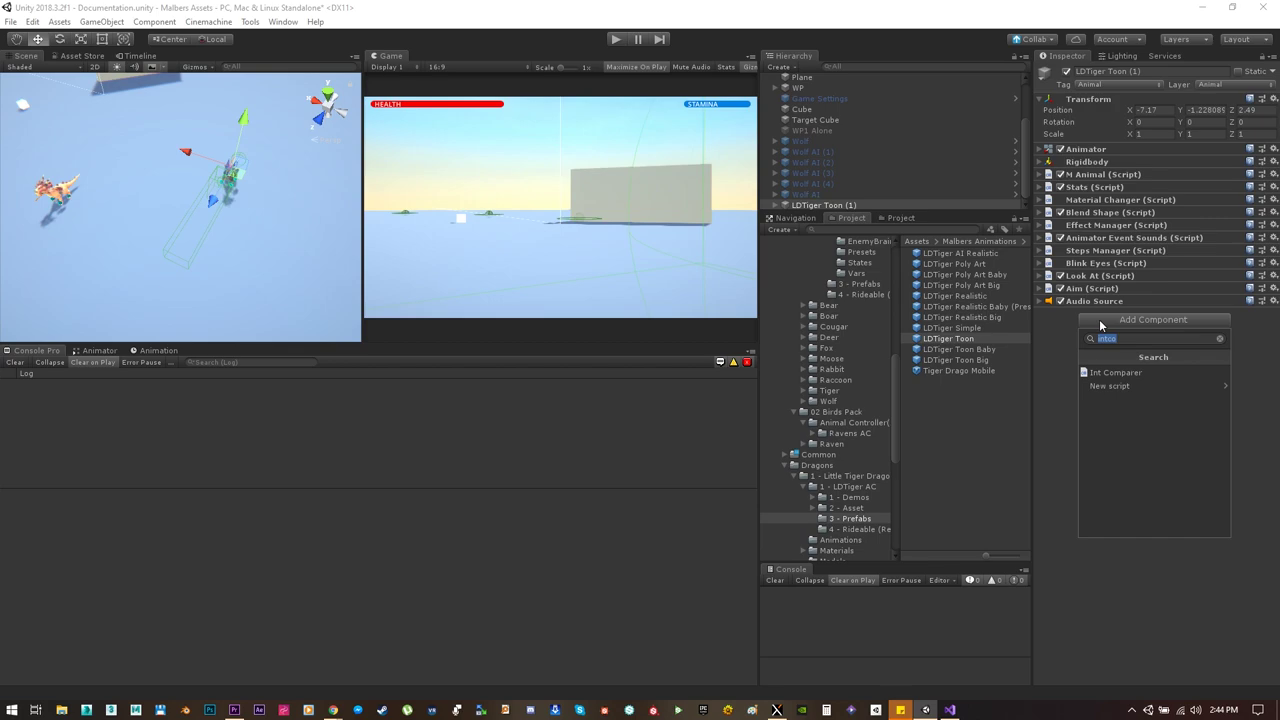
text(animalcon)
key(BackSpace)
key(BackSpace)
key(Down)
key(Down)
key(Down)
key(Return)
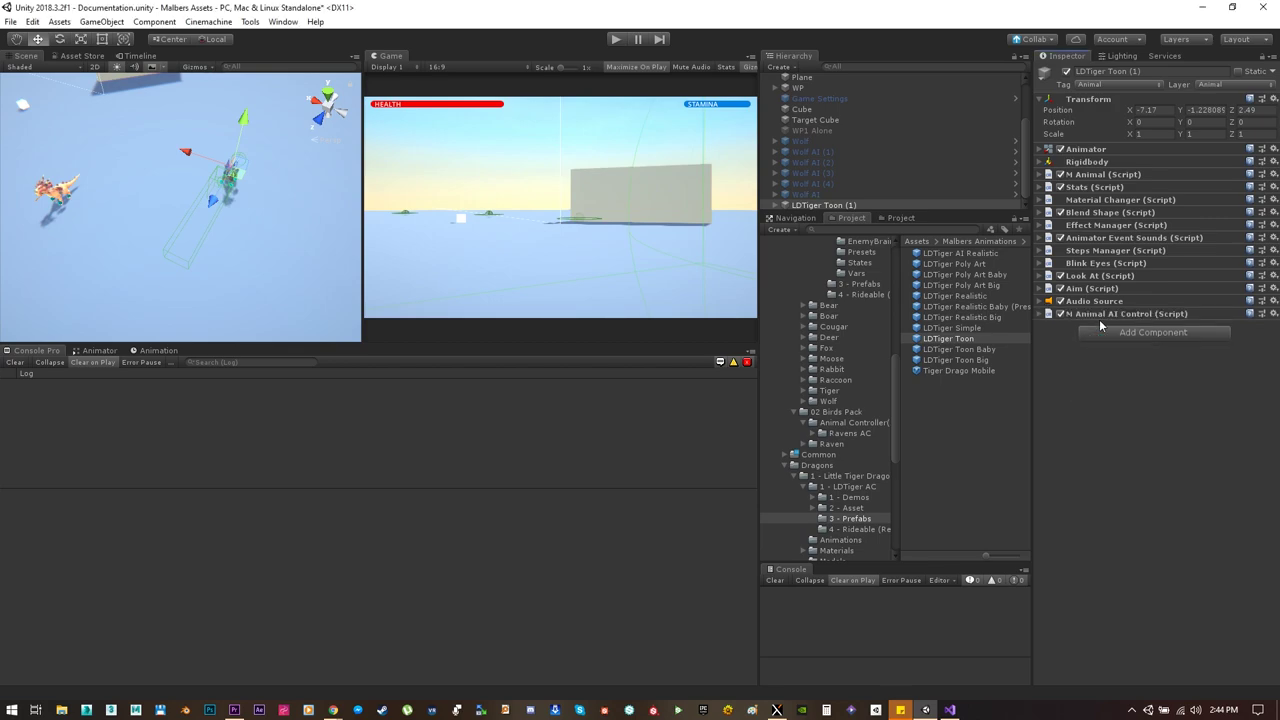
click(1041, 314)
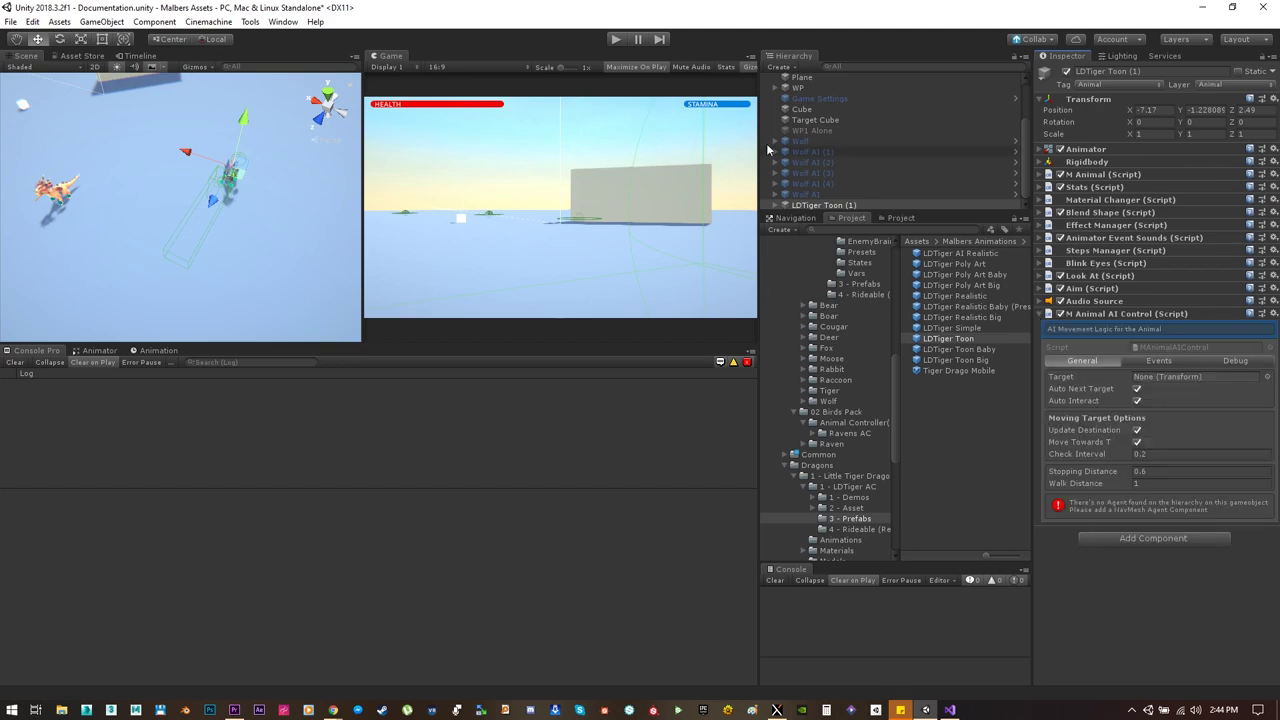
Step: Create an empty child object under the duplicated dragon and add a Nav Mesh Agent to it
click(779, 67)
click(809, 97)
key(f)
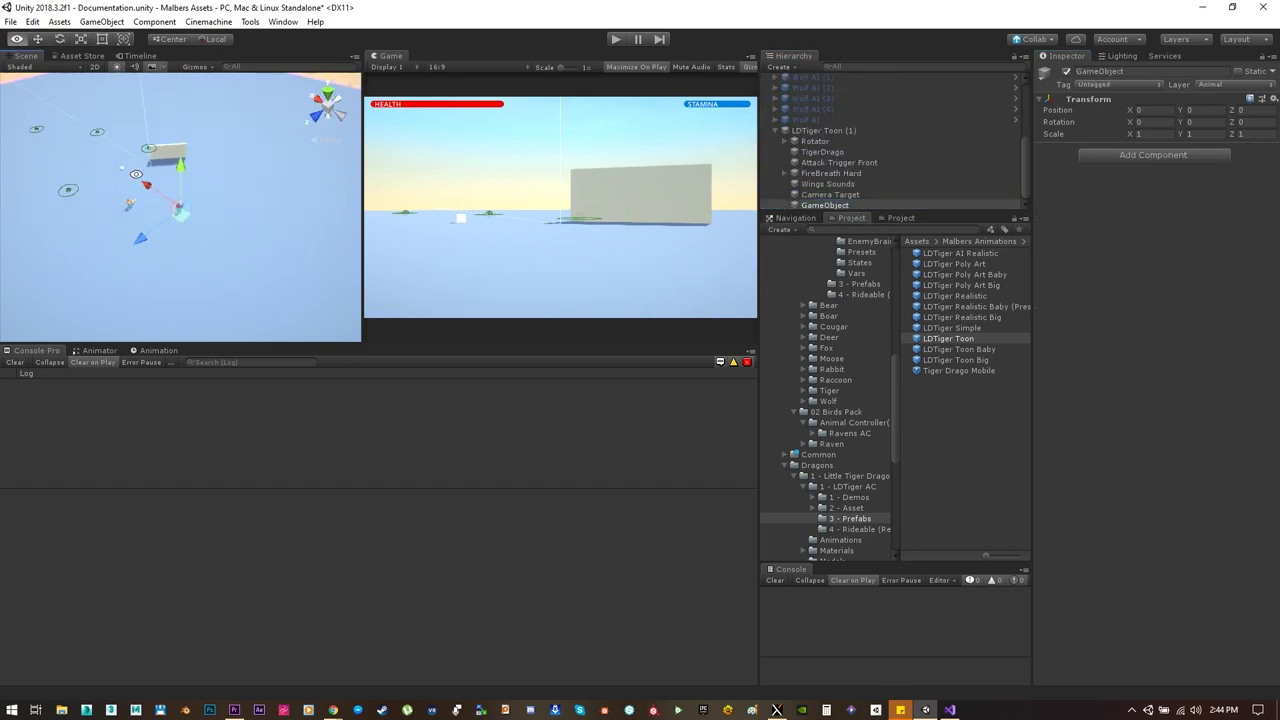
click(1153, 154)
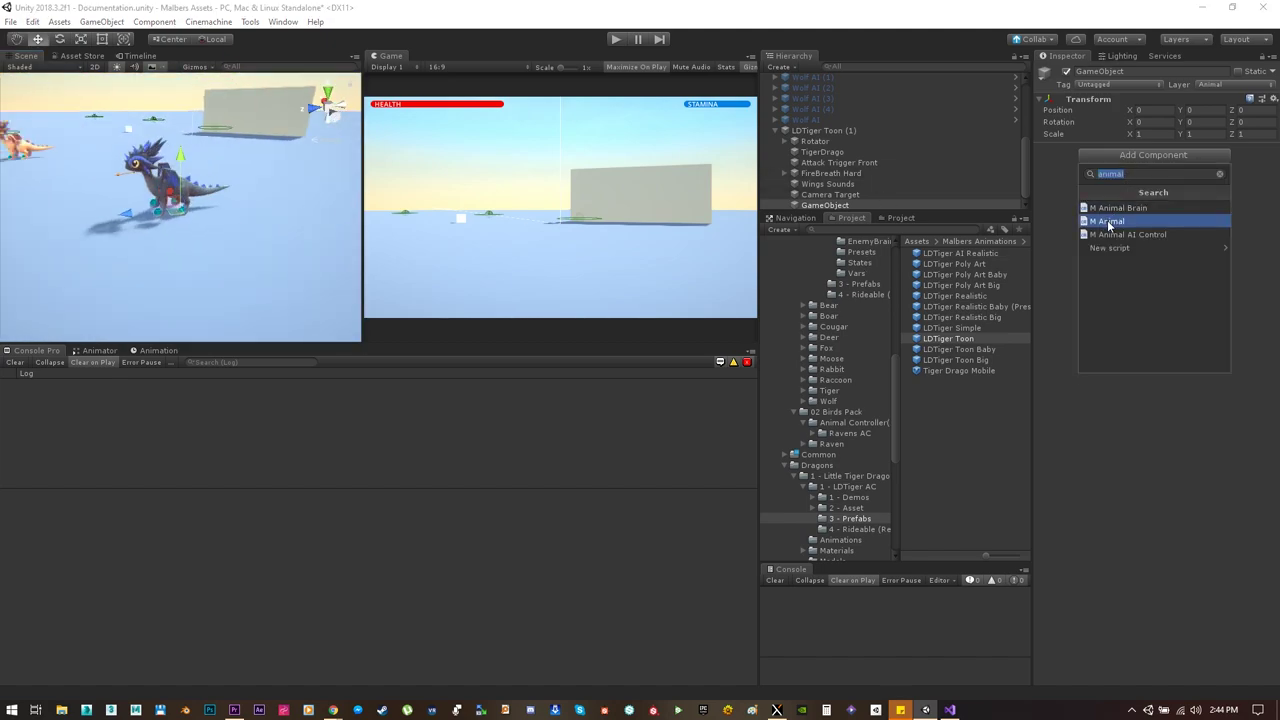
text(a)
text(n)
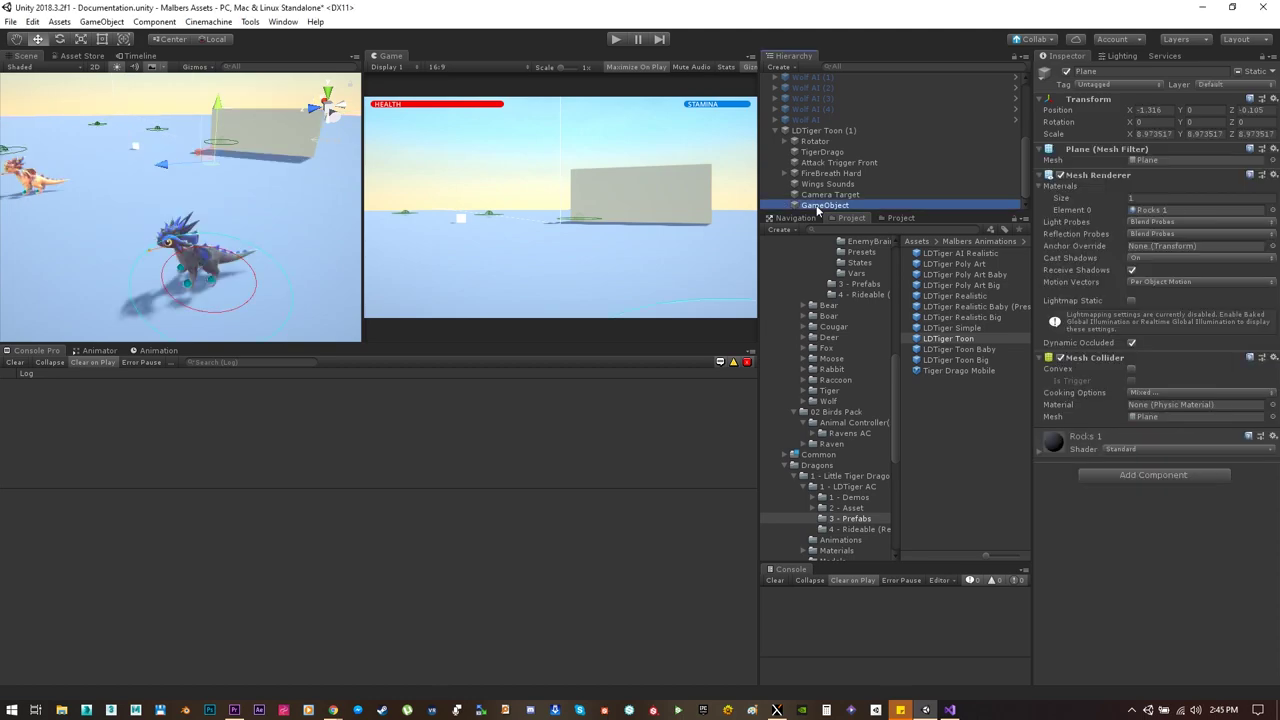
Step: Rename the dragon's new child object as Agent
click(1140, 72)
text(Agent)
key(Return)
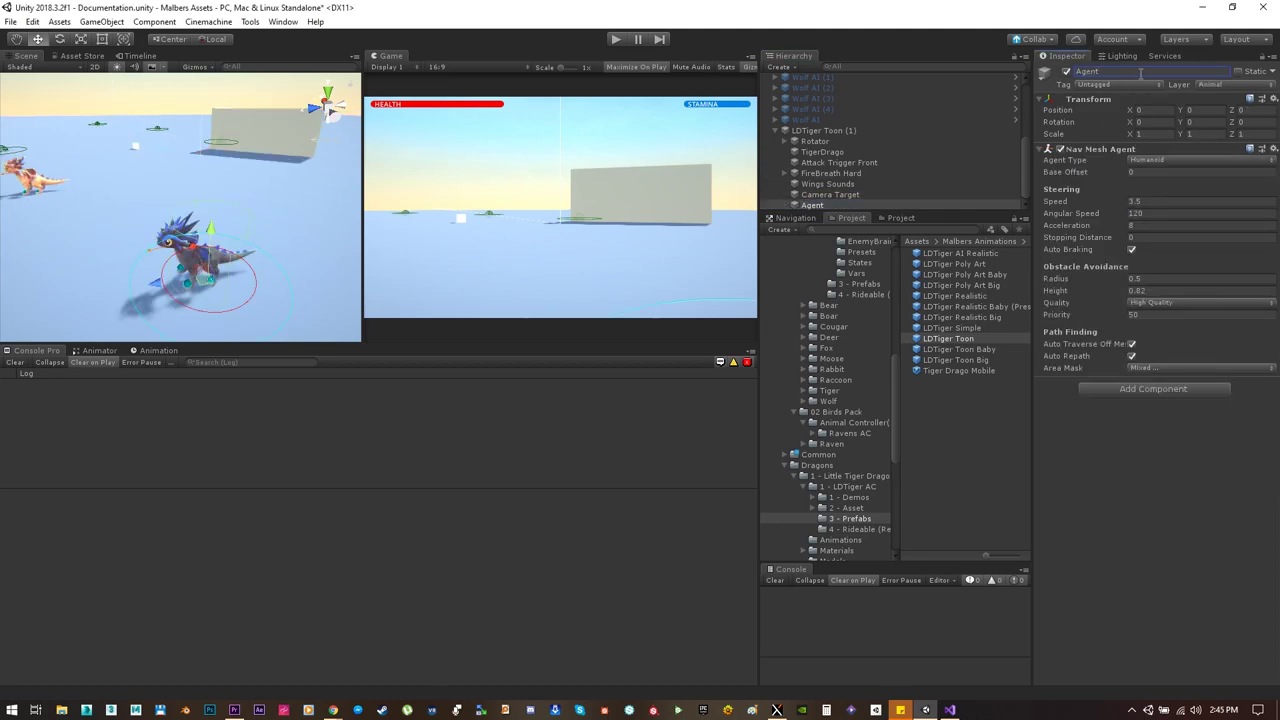
Step: Set the duplicated dragon's AI Stopping Distance to 0.74 and Walk Distance to 0
drag(172, 286, 335, 296)
click(824, 131)
drag(1101, 472, 1105, 472)
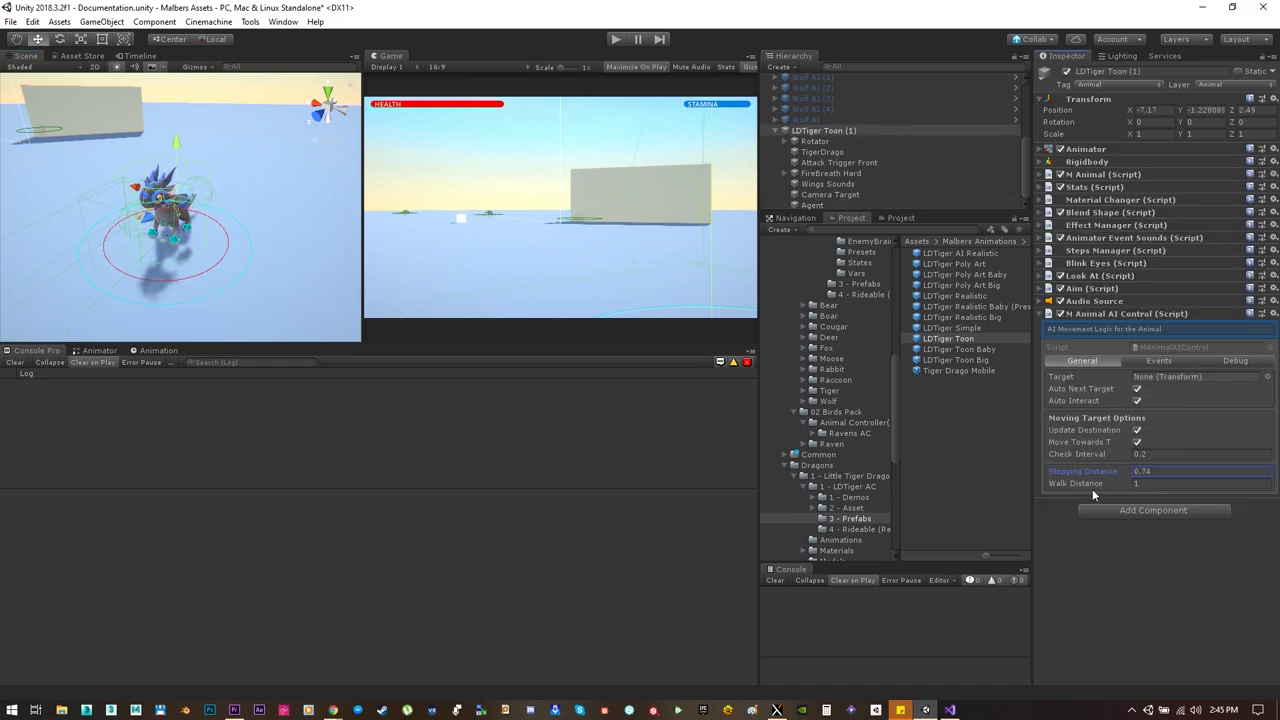
click(1149, 484)
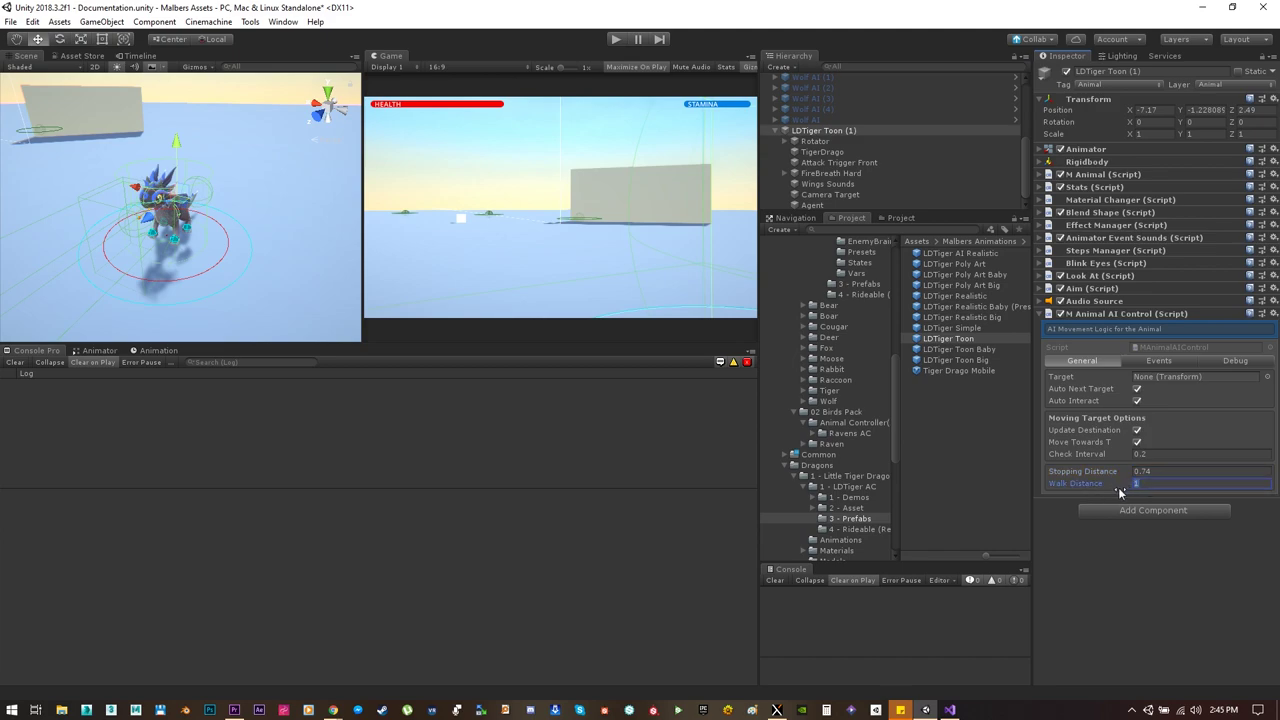
key(BackSpace)
Step: Assign waypoint WP1 (1) from the WP group as the dragon's AI Target
scroll(789, 152, up, 5)
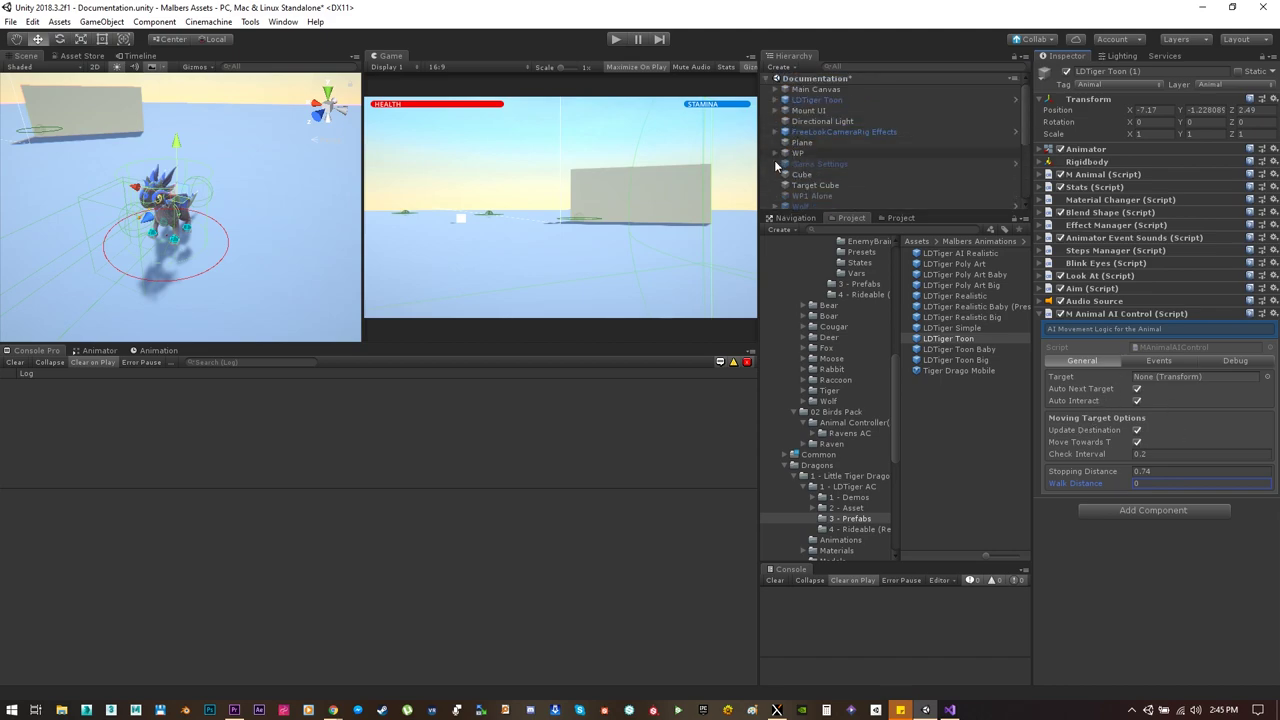
click(782, 154)
drag(810, 128, 1142, 378)
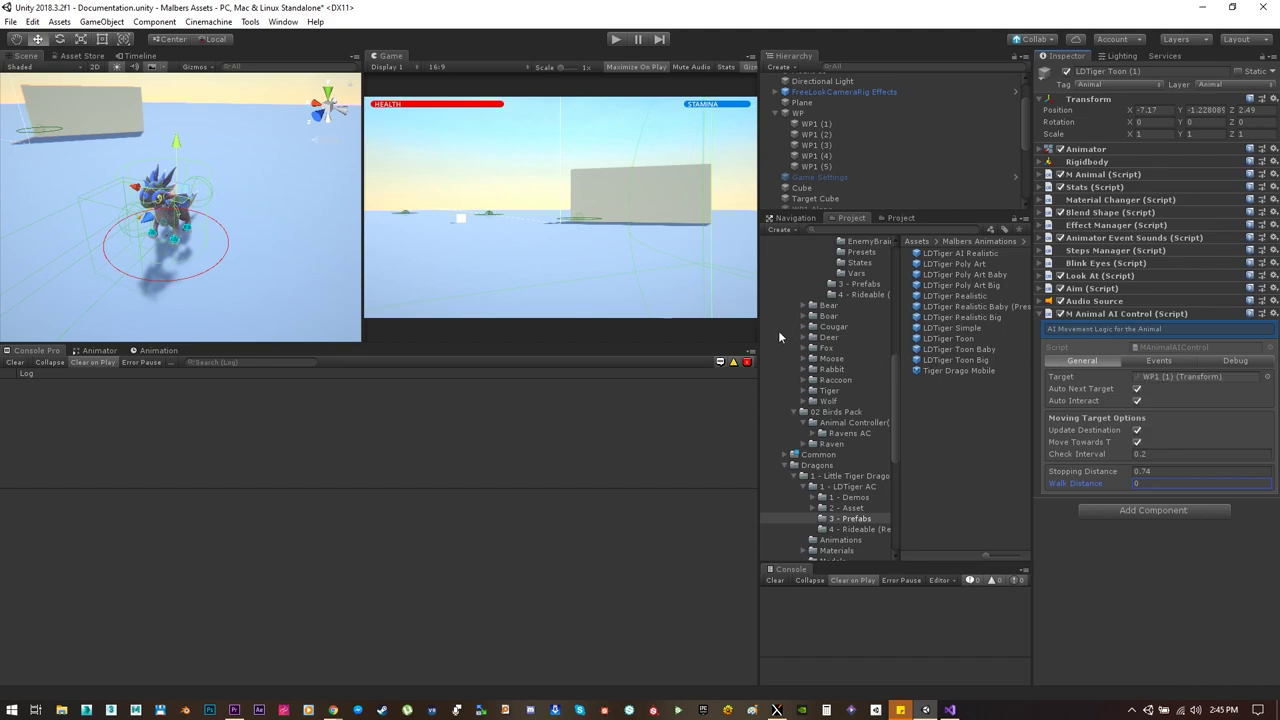
Step: Reactivate the player Wolf and select the duplicated dragon again
scroll(850, 170, down, 3)
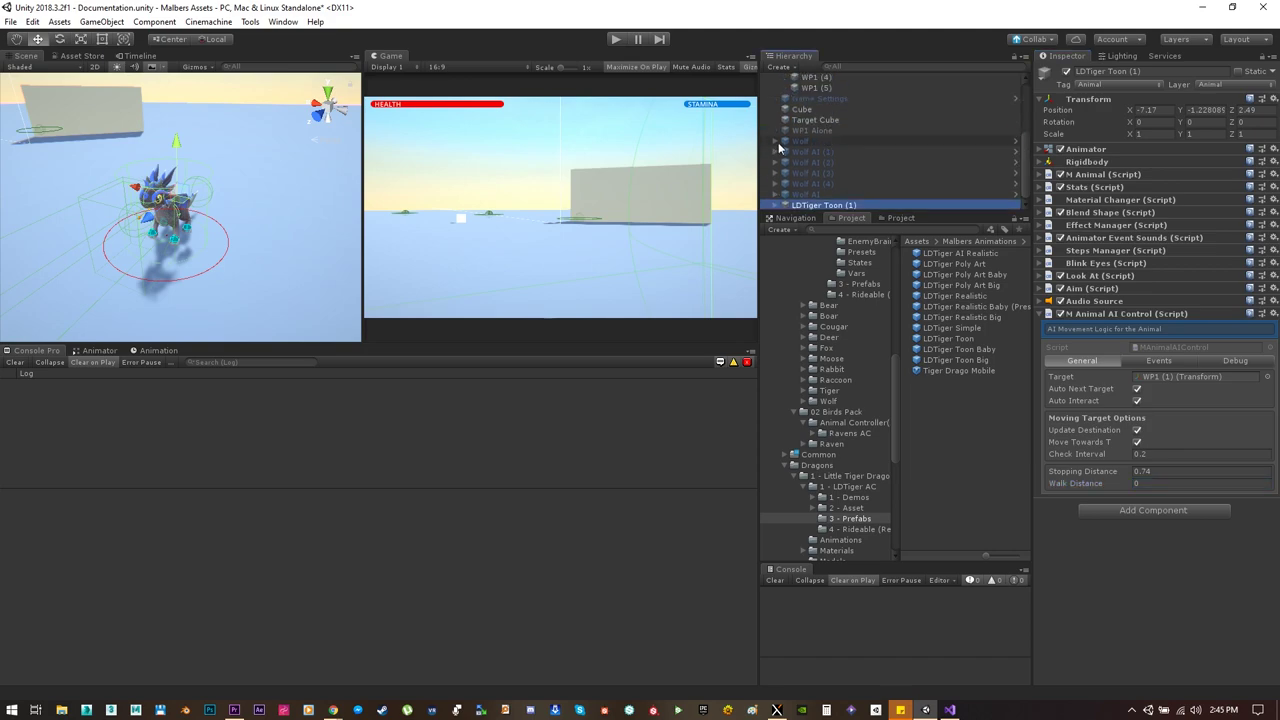
click(806, 142)
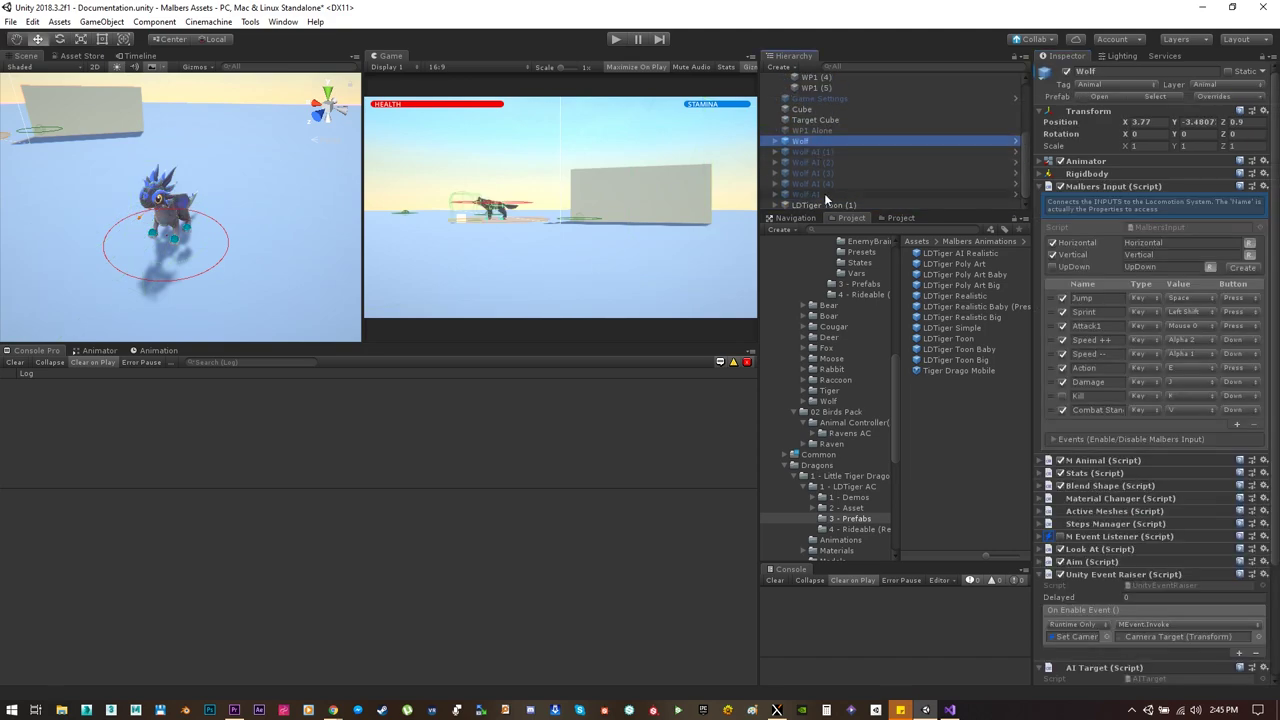
click(830, 205)
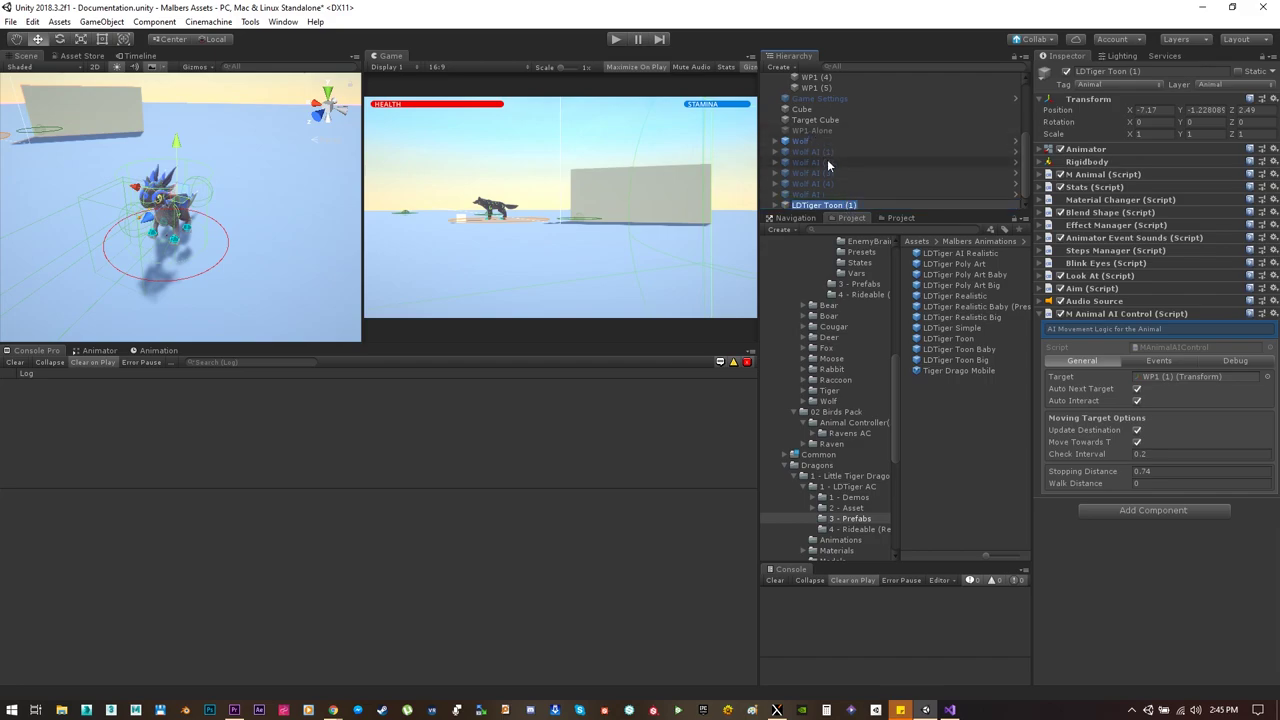
Step: Delete the original LDTiger Toon dragon from the scene
click(872, 130)
scroll(870, 134, up, 3)
click(823, 101)
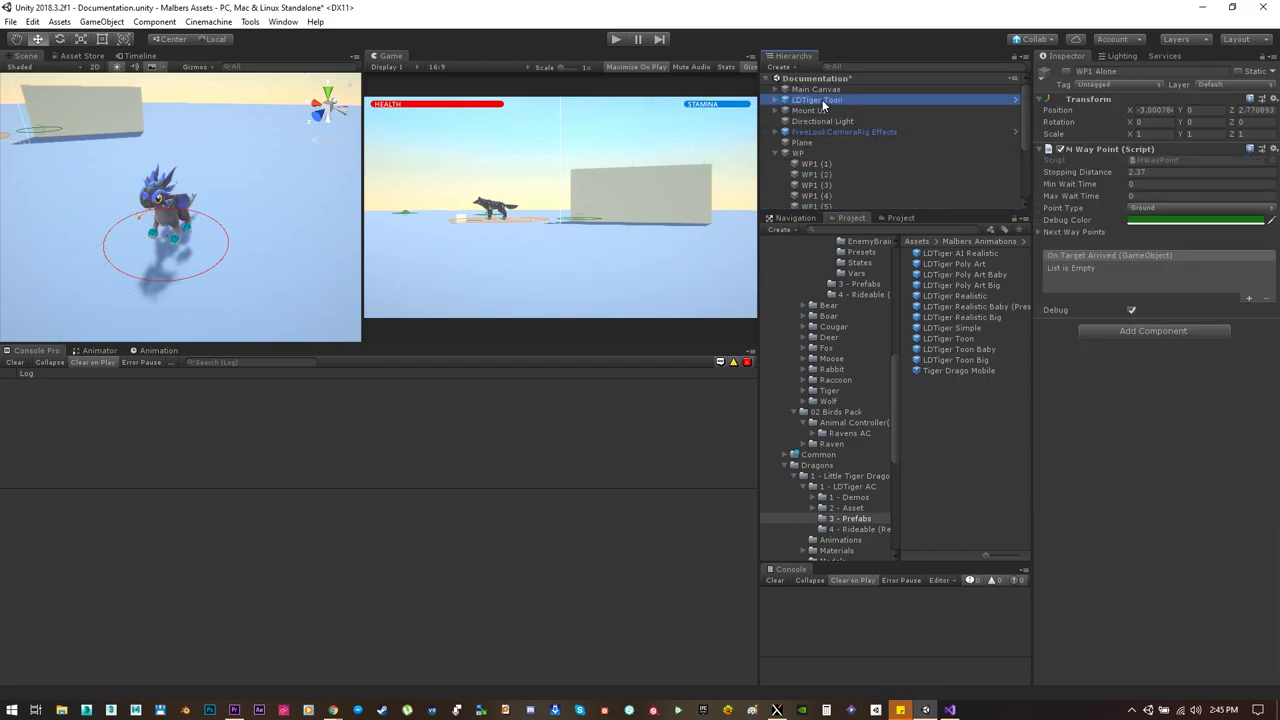
key(Delete)
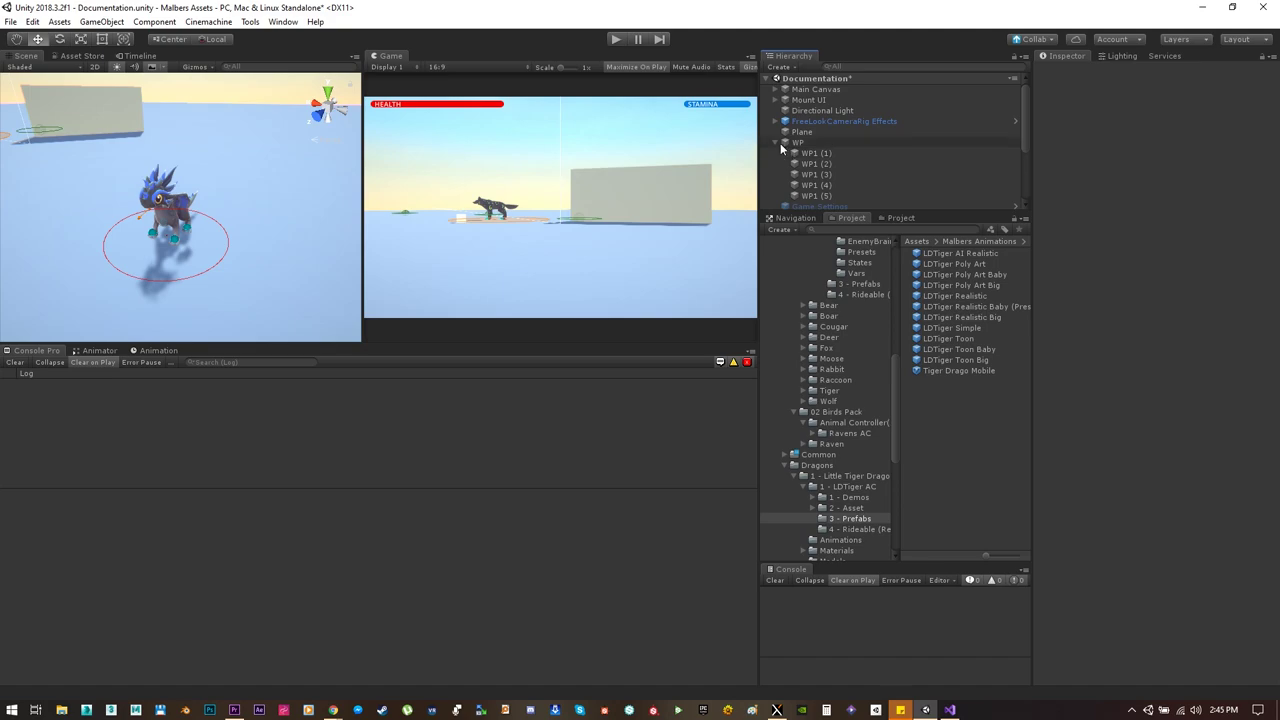
Step: Rename the duplicated dragon as LDTiger Toon Enemy
scroll(776, 140, down, 3)
click(848, 205)
key(F2)
drag(847, 207, 880, 212)
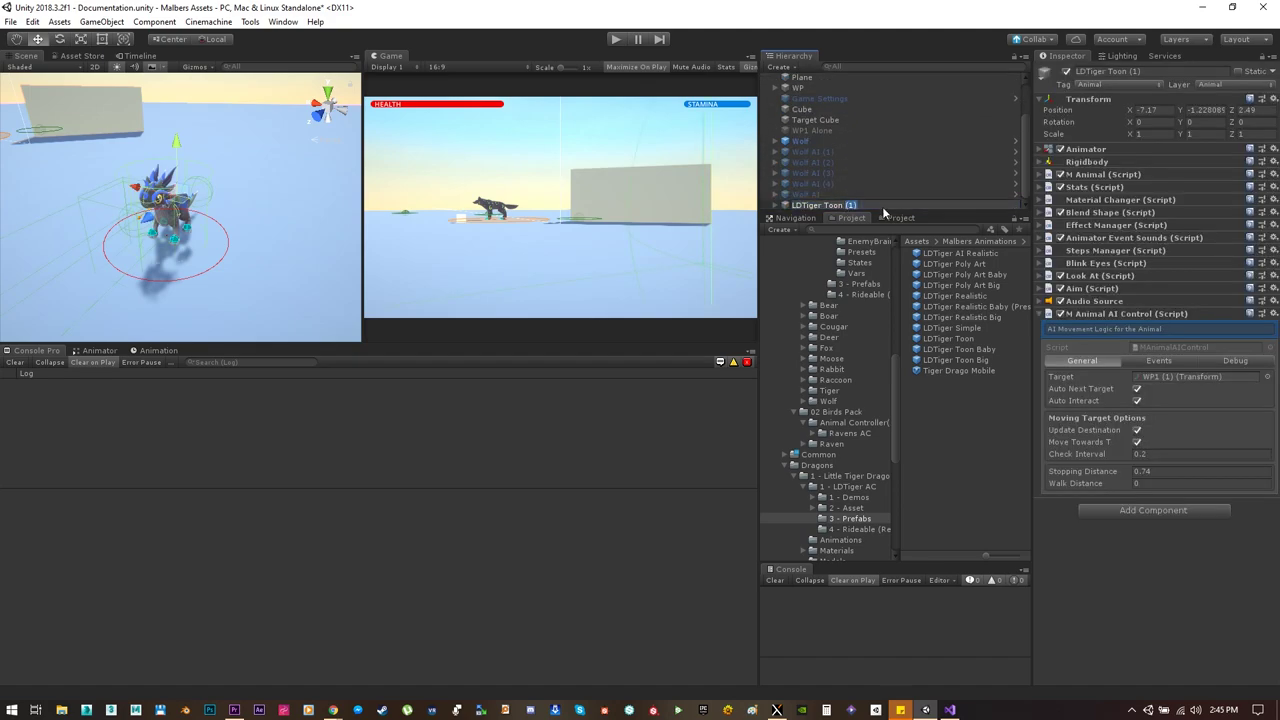
text(Enemy)
key(Return)
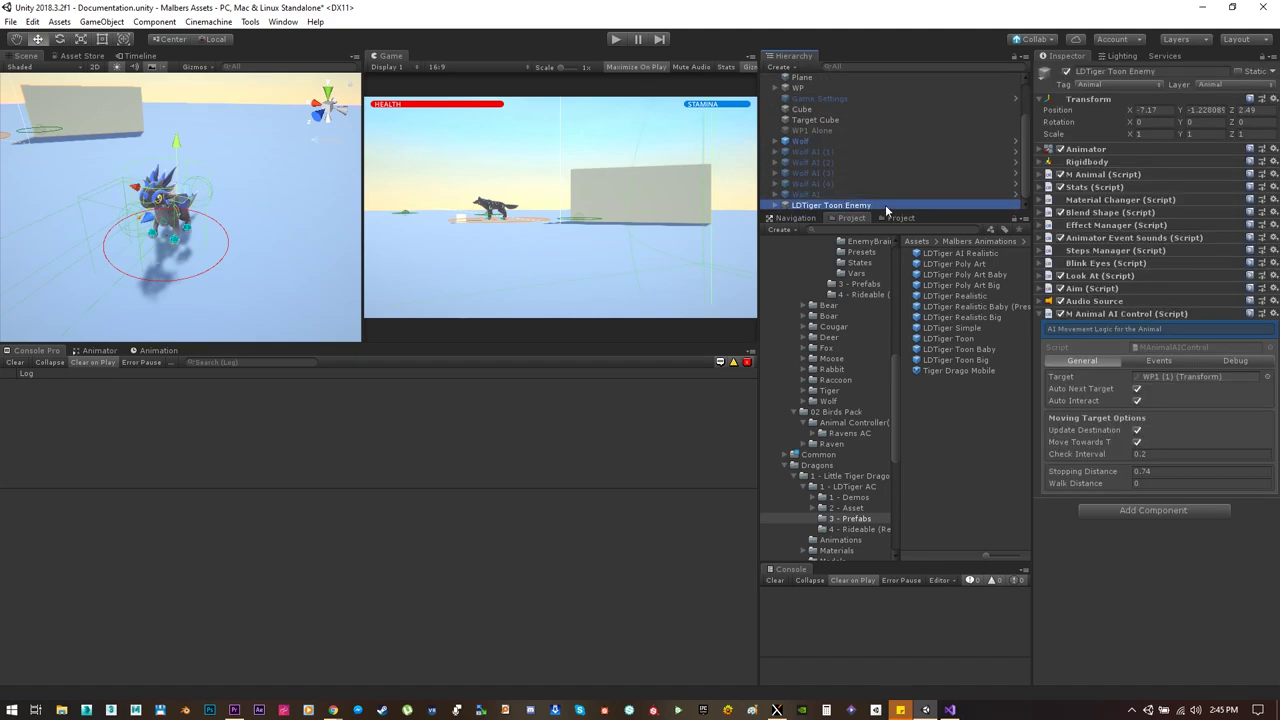
Step: Open the layer choices for LDTiger Toon Enemy
click(1211, 88)
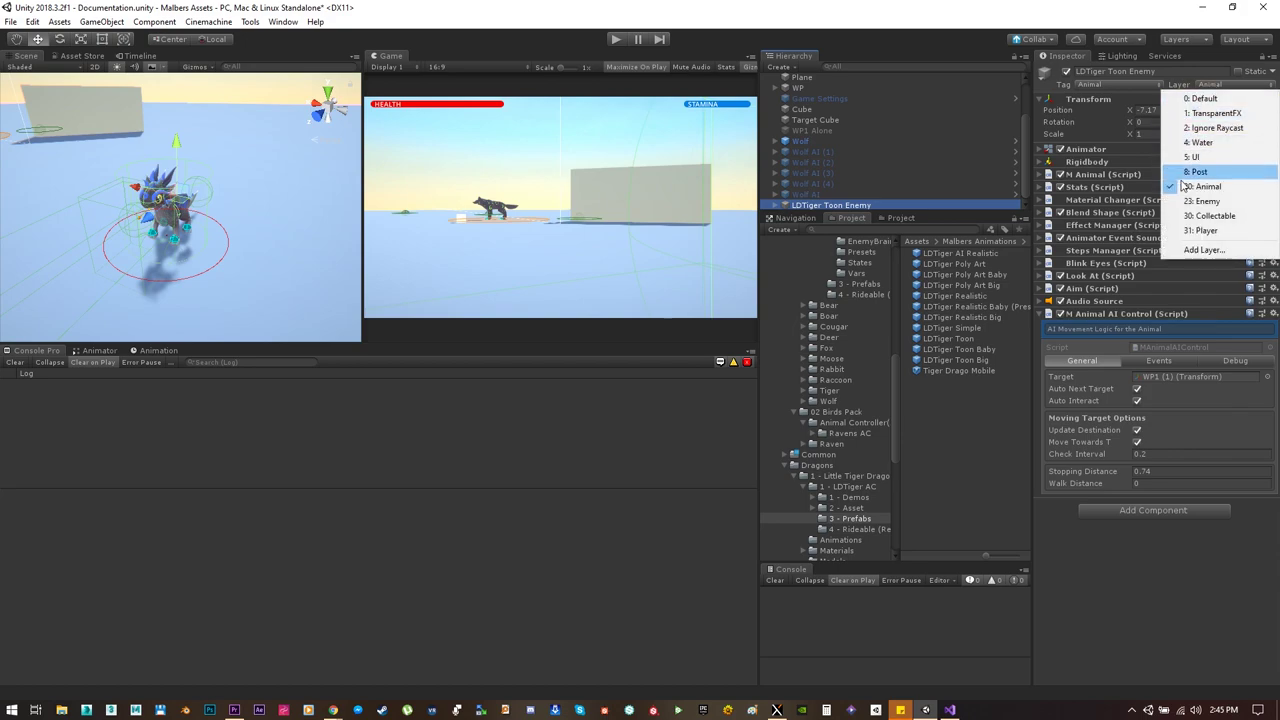